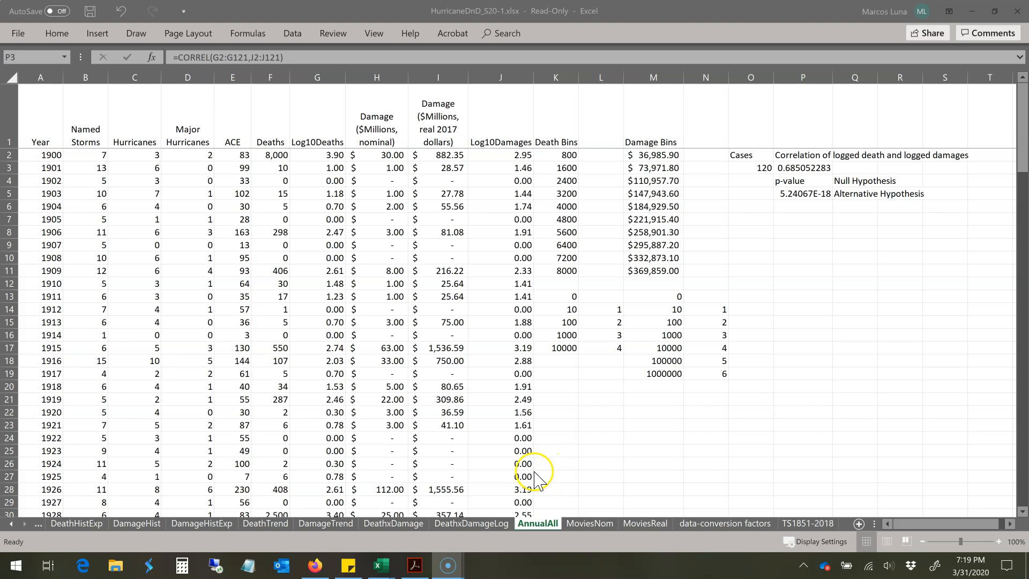
# Step: Review the logged deaths versus damages scatter chart, then inspect the p-value formula in P5 of the AnnualAll sheet
pyautogui.click(476, 524)
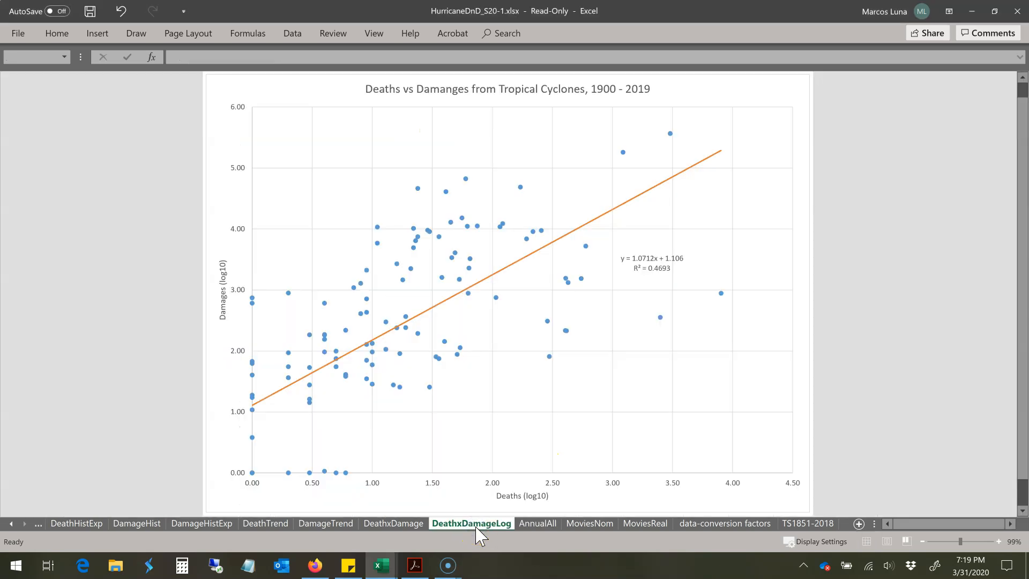
pyautogui.click(539, 525)
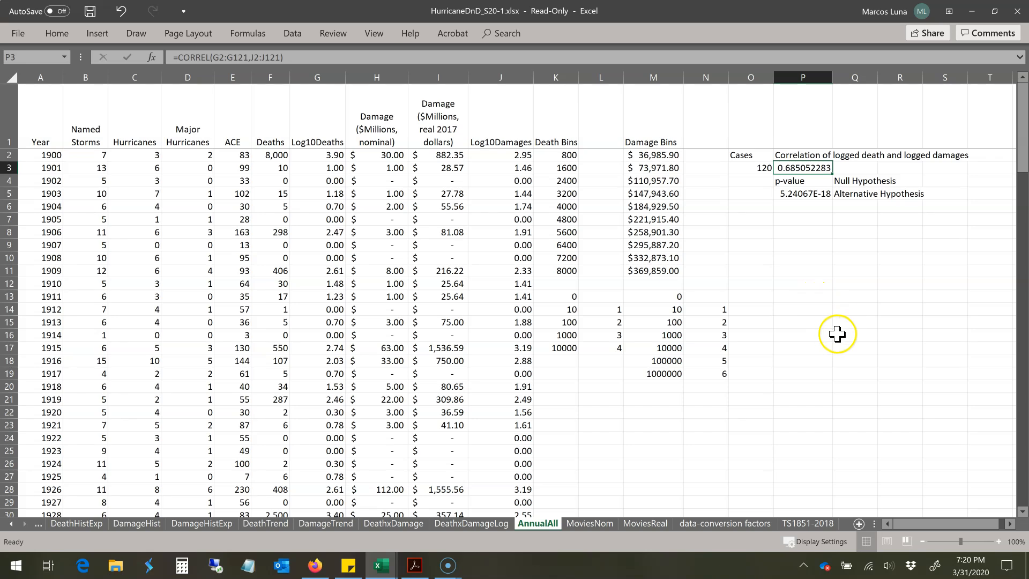
pyautogui.click(804, 195)
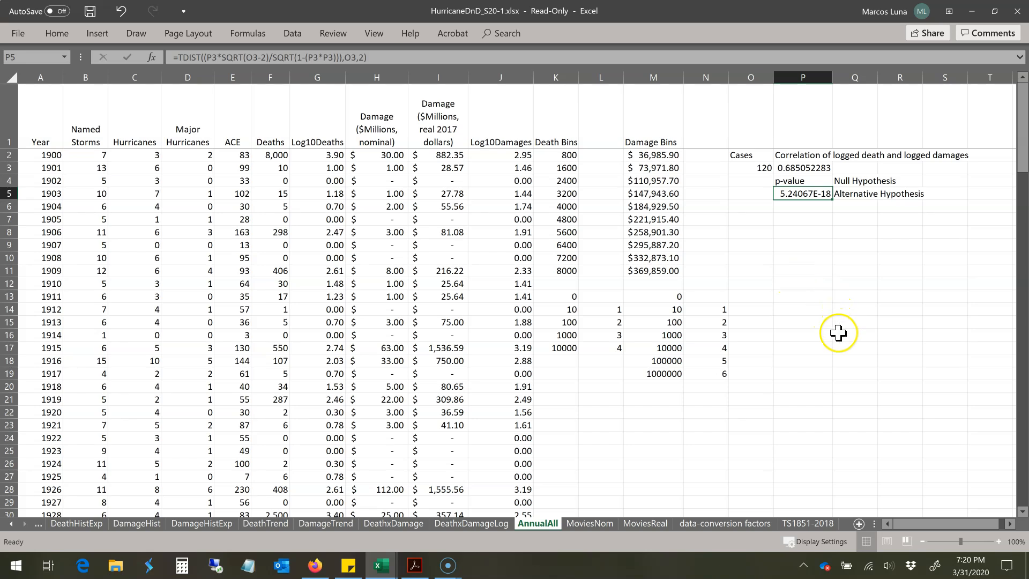
# Step: Open the TS1851-2018 sheet and check the range of years in its list of deadly tropical cyclones
pyautogui.click(813, 525)
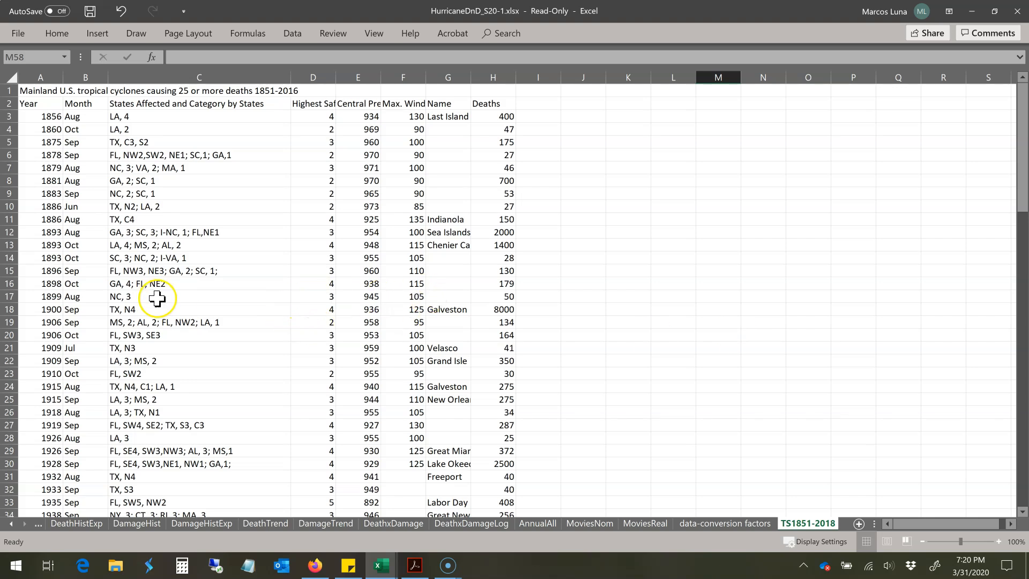
pyautogui.scroll(-10, 269, 375)
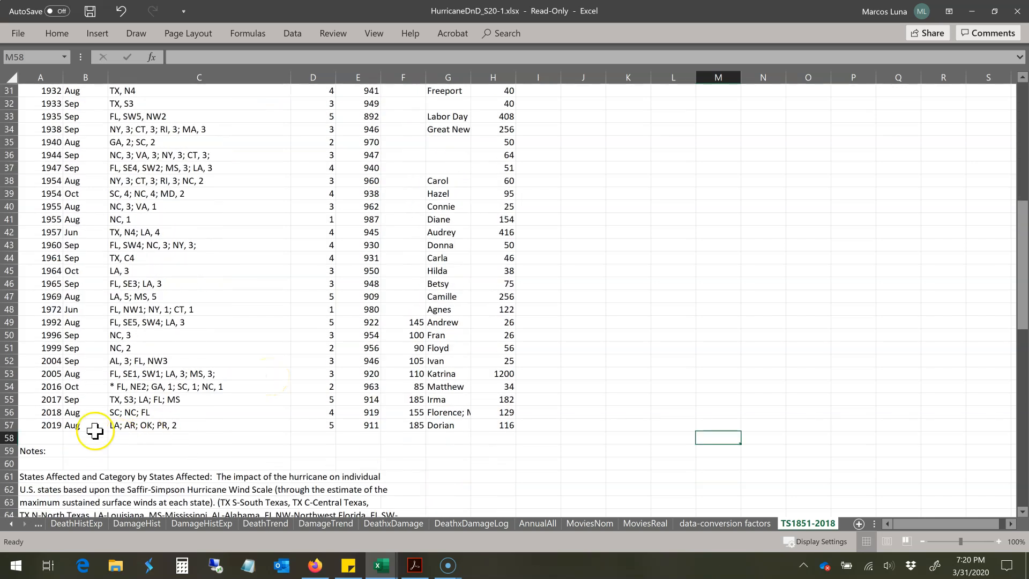
pyautogui.click(43, 423)
pyautogui.scroll(10, 601, 386)
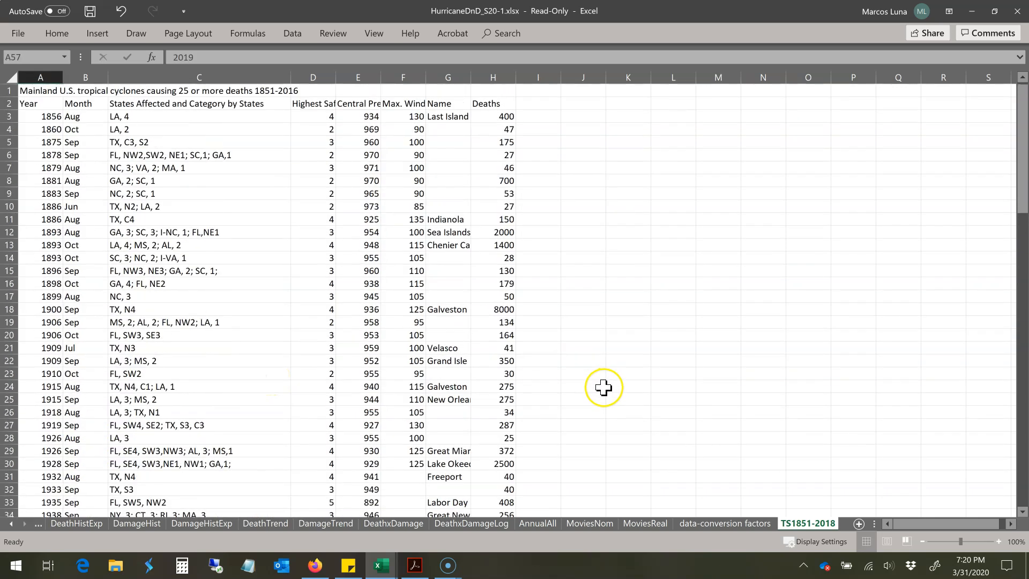
pyautogui.click(49, 105)
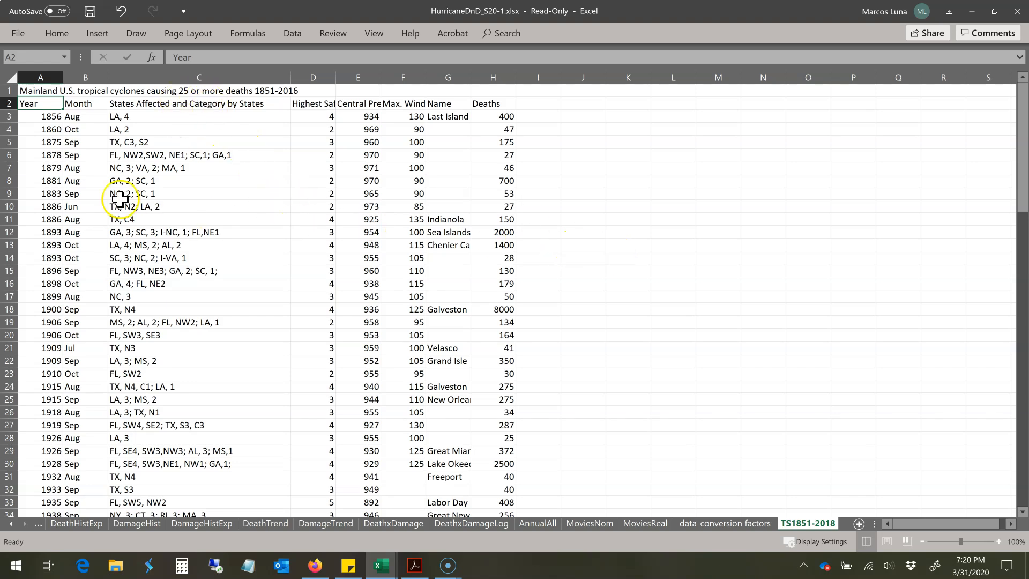
# Step: Examine the month, states affected and highest category columns, comparing the state codes of the 1856 and 1875 storms
pyautogui.click(85, 116)
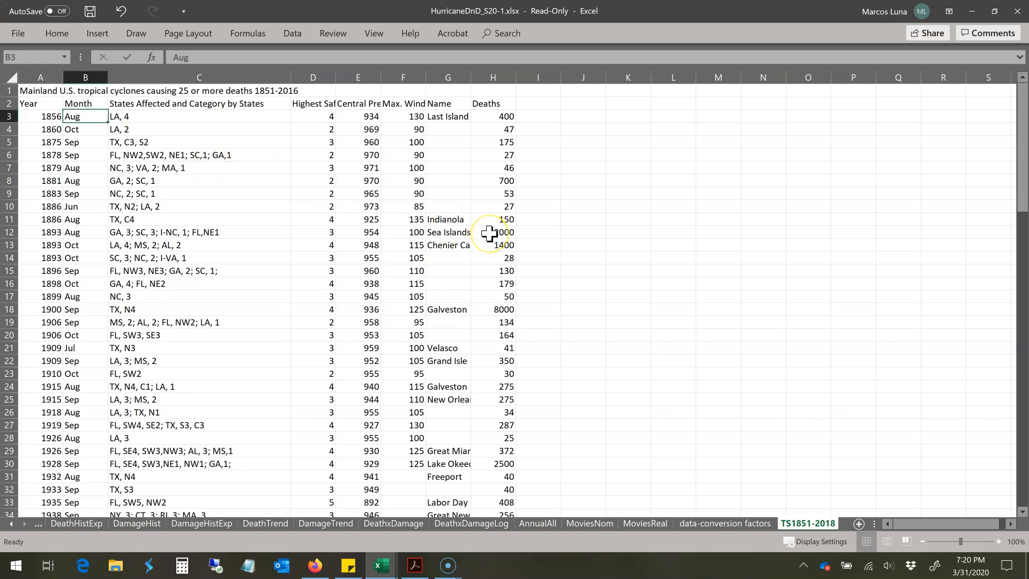
pyautogui.click(135, 116)
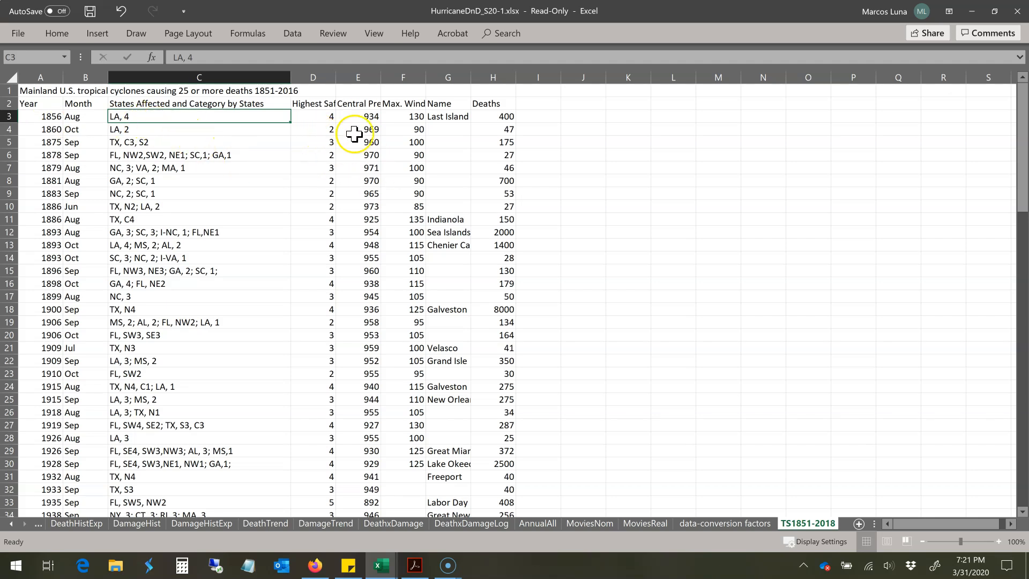
pyautogui.click(360, 118)
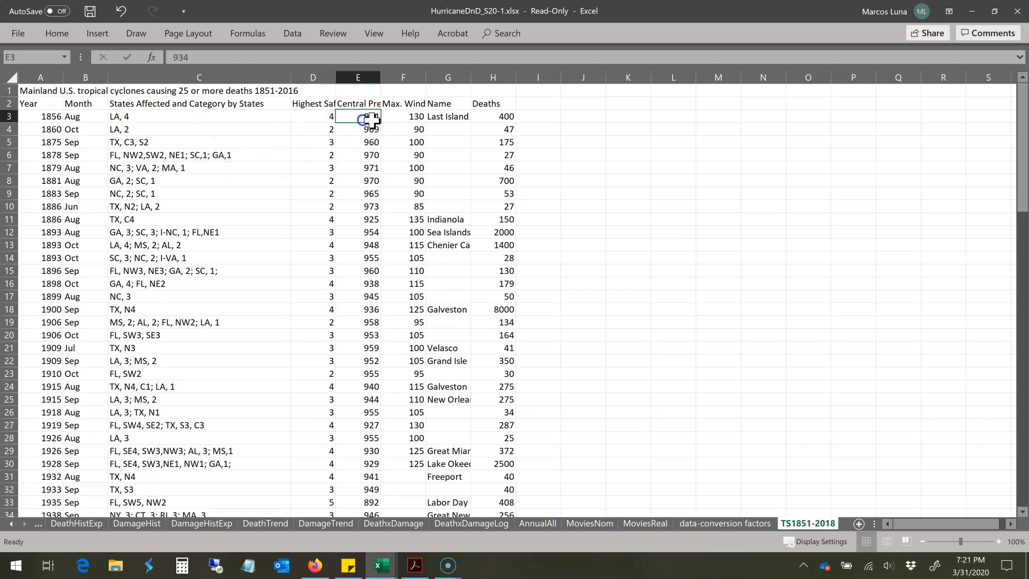
pyautogui.click(145, 142)
pyautogui.click(180, 144)
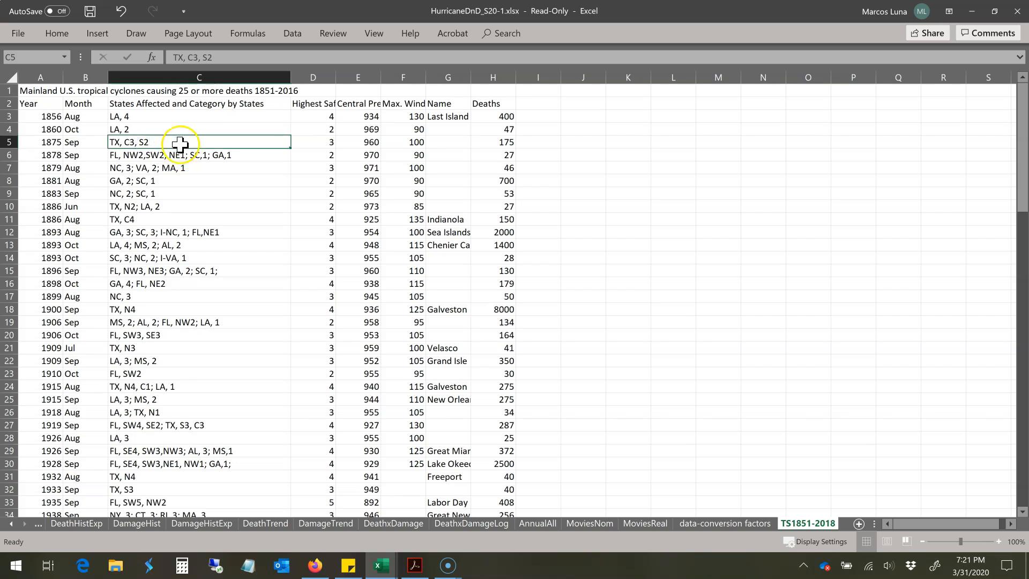
pyautogui.click(321, 142)
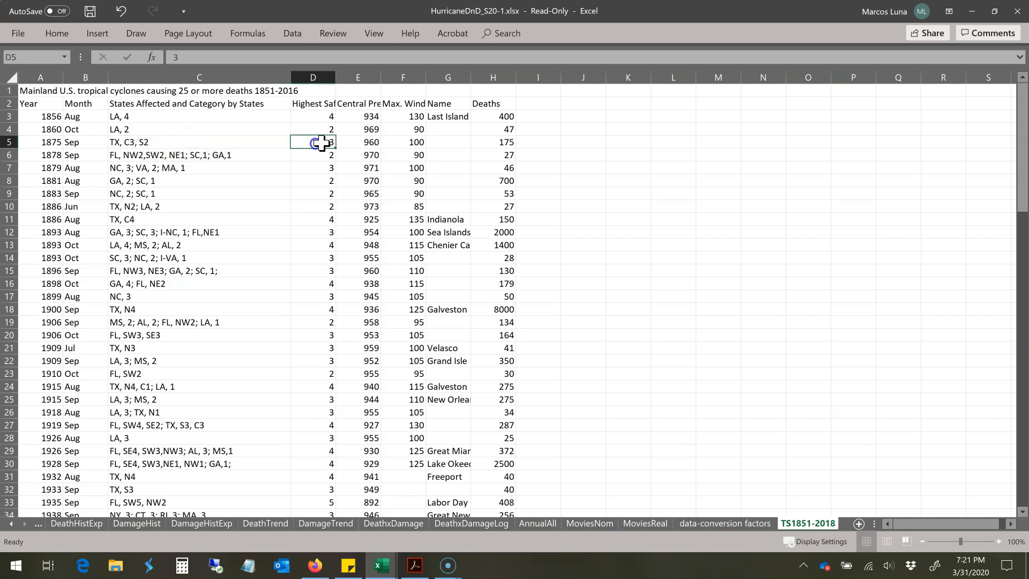
pyautogui.click(321, 115)
pyautogui.click(358, 117)
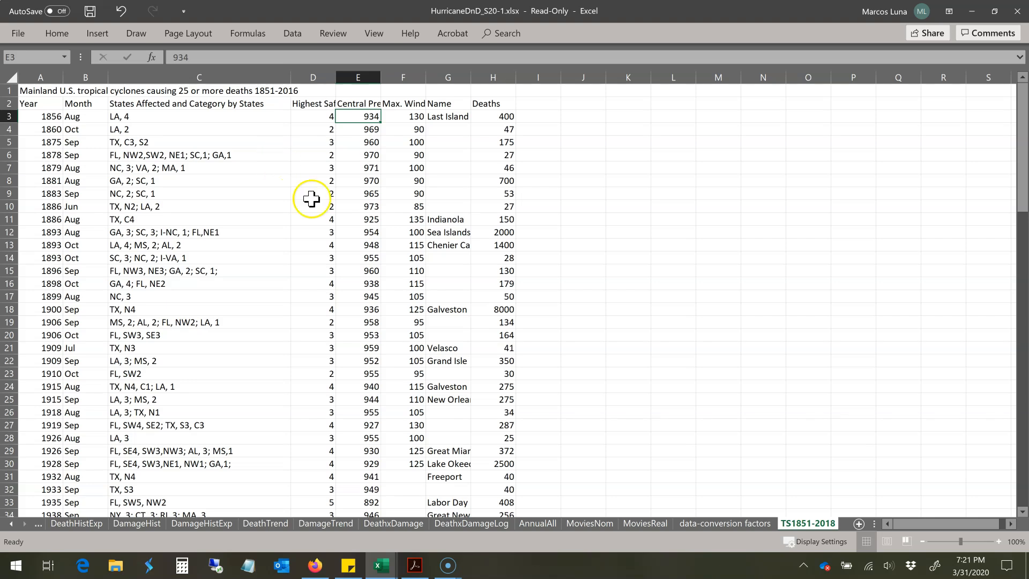
# Step: Inspect the central pressure column, comparing the values of the first two storms with the rest of the list
pyautogui.click(135, 117)
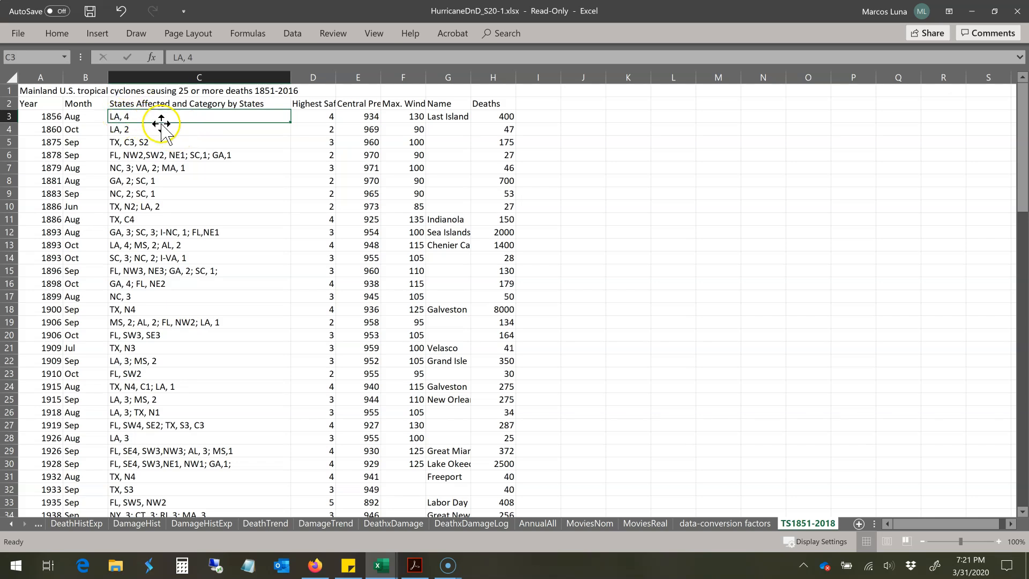
pyautogui.click(360, 117)
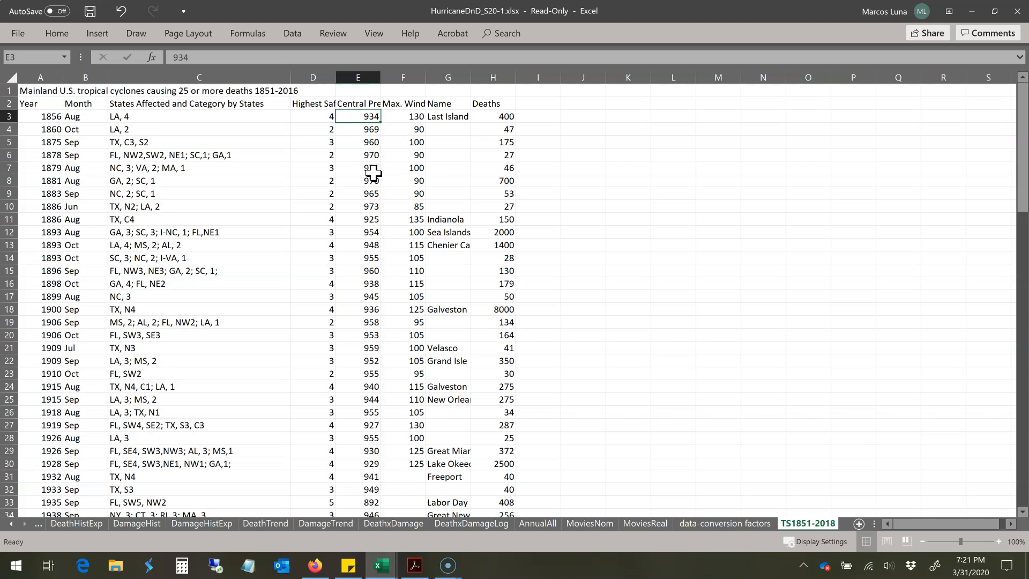
pyautogui.click(367, 130)
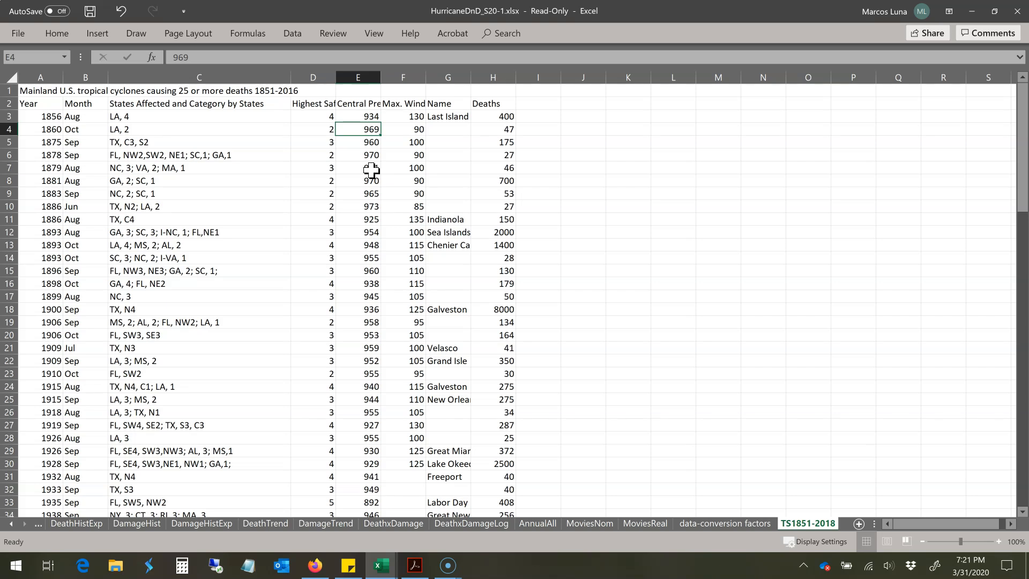
pyautogui.click(367, 115)
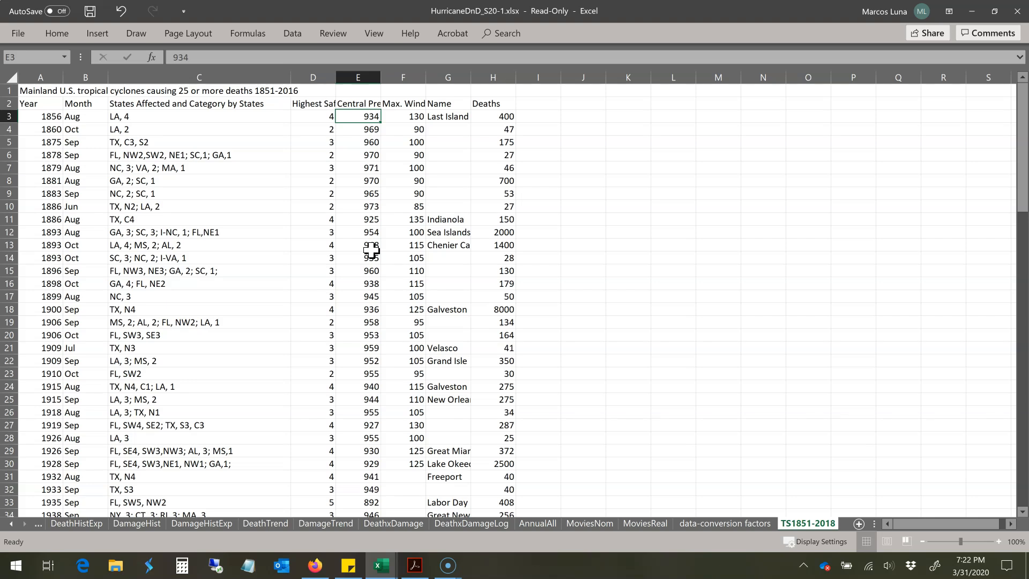
pyautogui.scroll(-1, 371, 250)
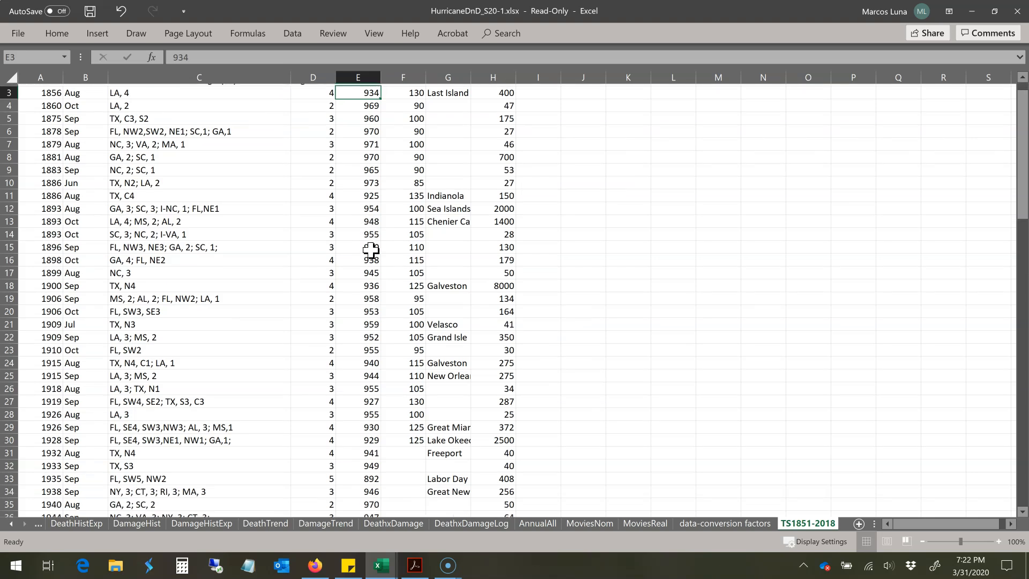
pyautogui.scroll(1, 370, 250)
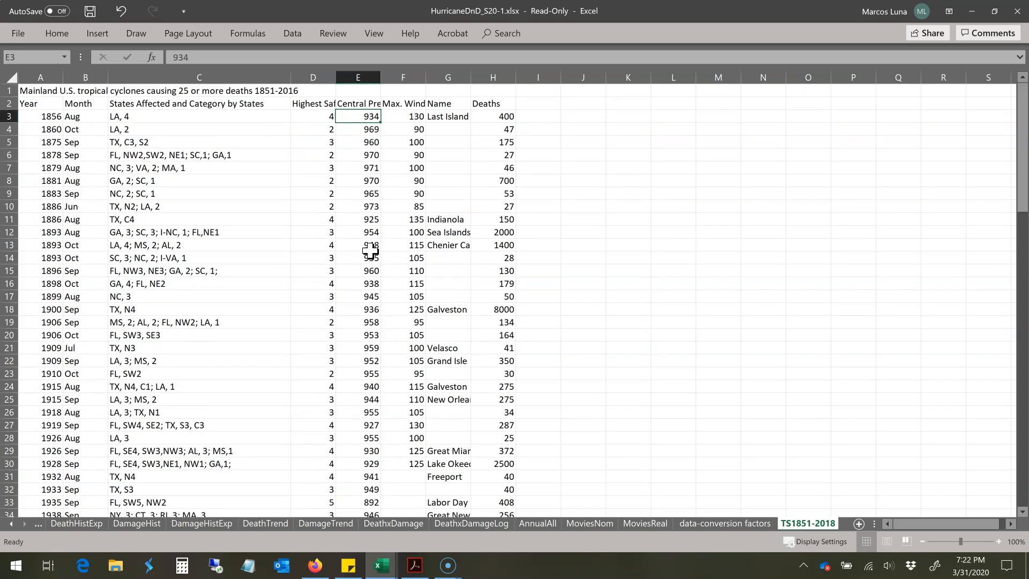
# Step: Examine the maximum wind, storm name and deaths columns for the earliest storms
pyautogui.click(410, 118)
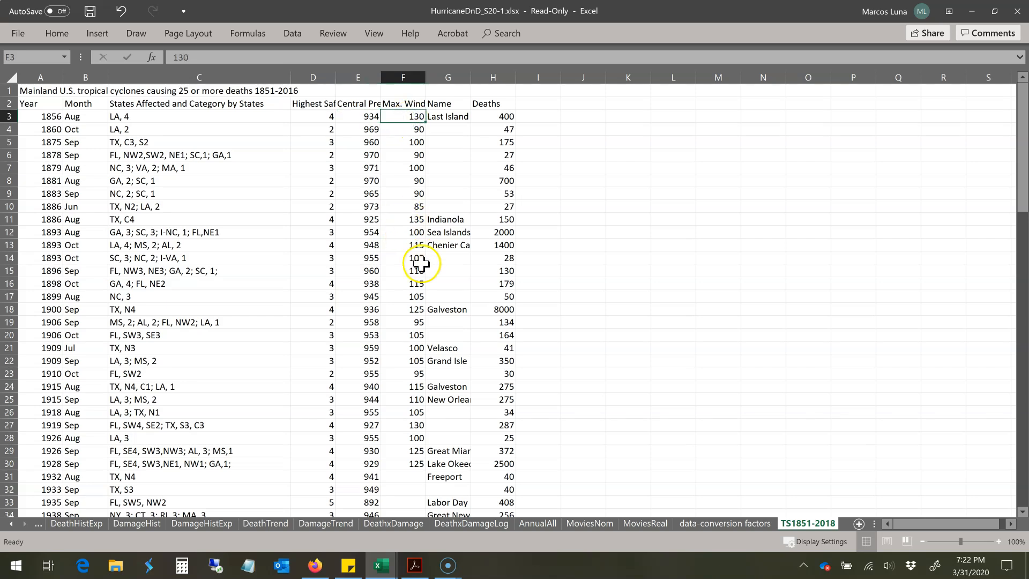
pyautogui.click(435, 221)
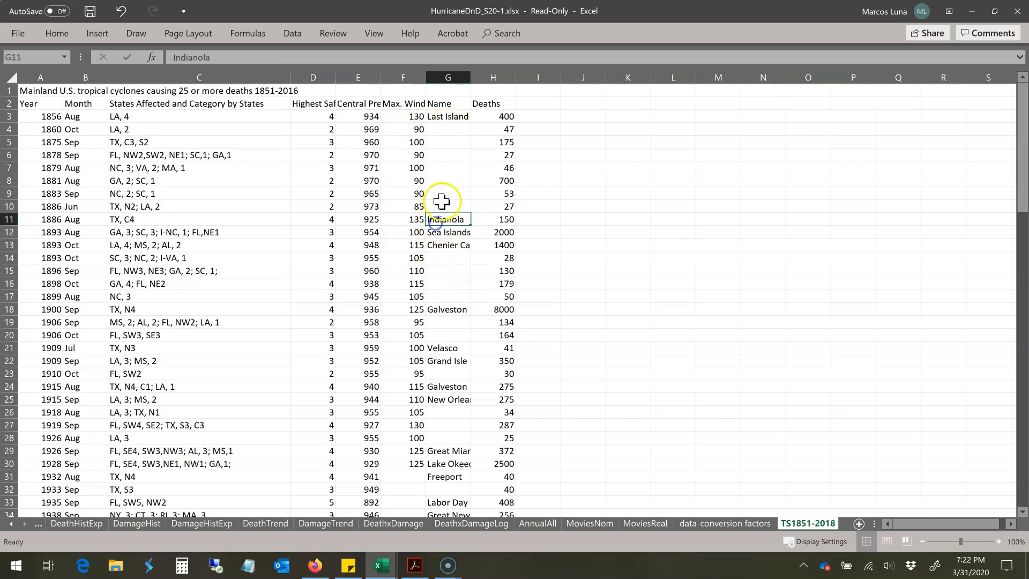
pyautogui.click(444, 116)
pyautogui.click(498, 115)
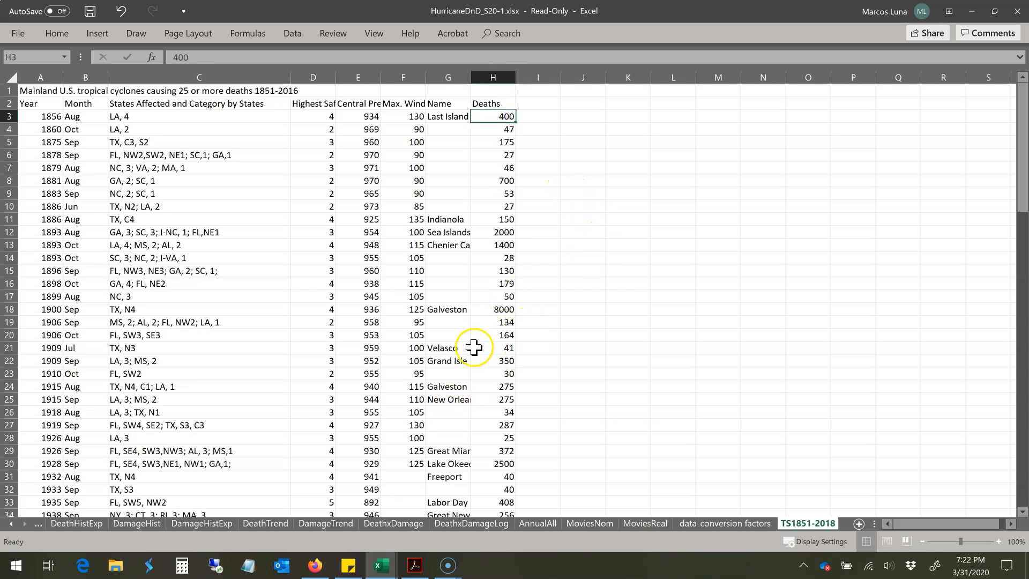
# Step: Inspect the deaths of the 1900 Galveston storm and the multi-state September 1906 storm, then look through the remaining records
pyautogui.click(504, 310)
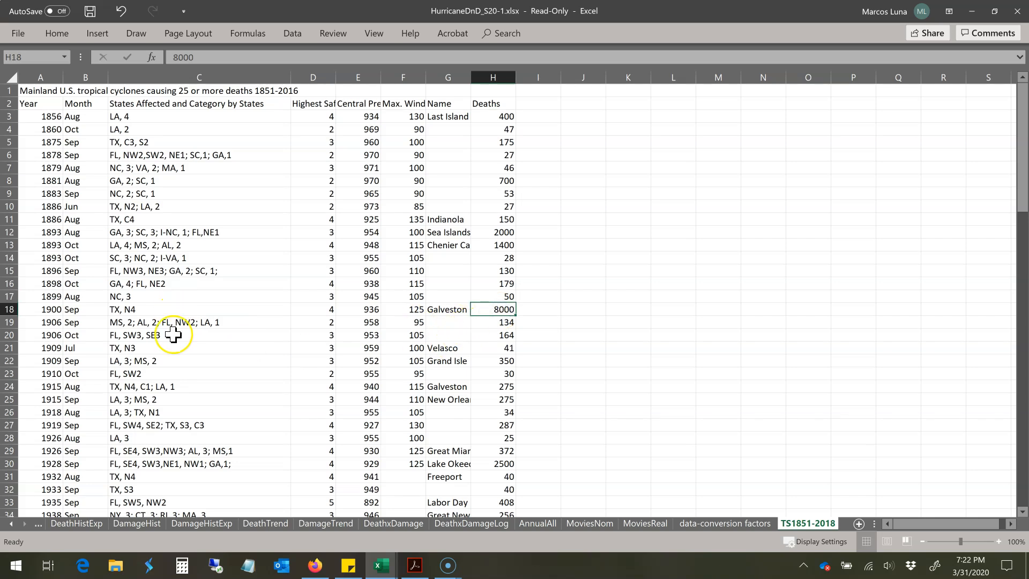
pyautogui.click(193, 324)
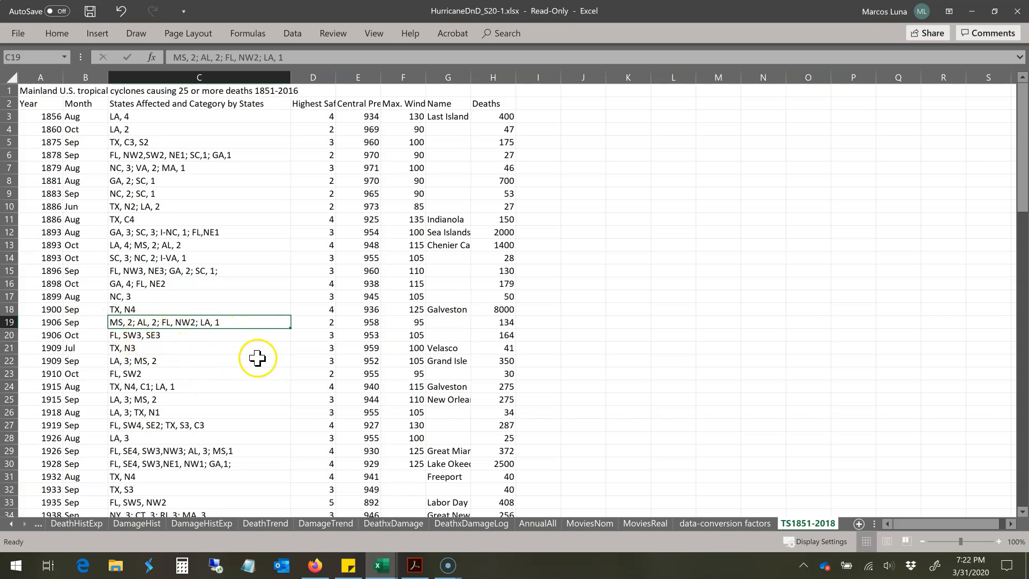
pyautogui.click(507, 324)
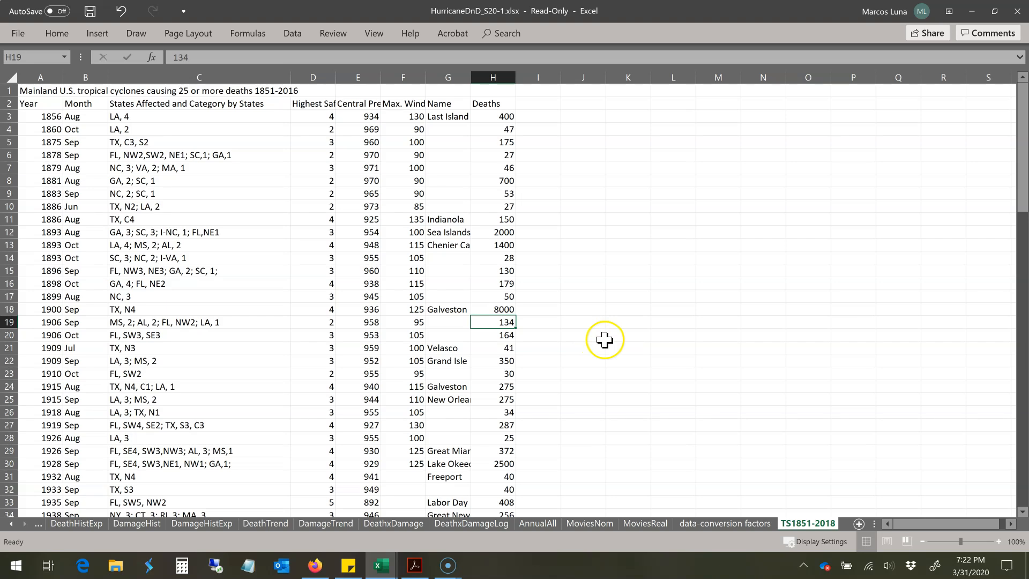
pyautogui.scroll(-6, 564, 347)
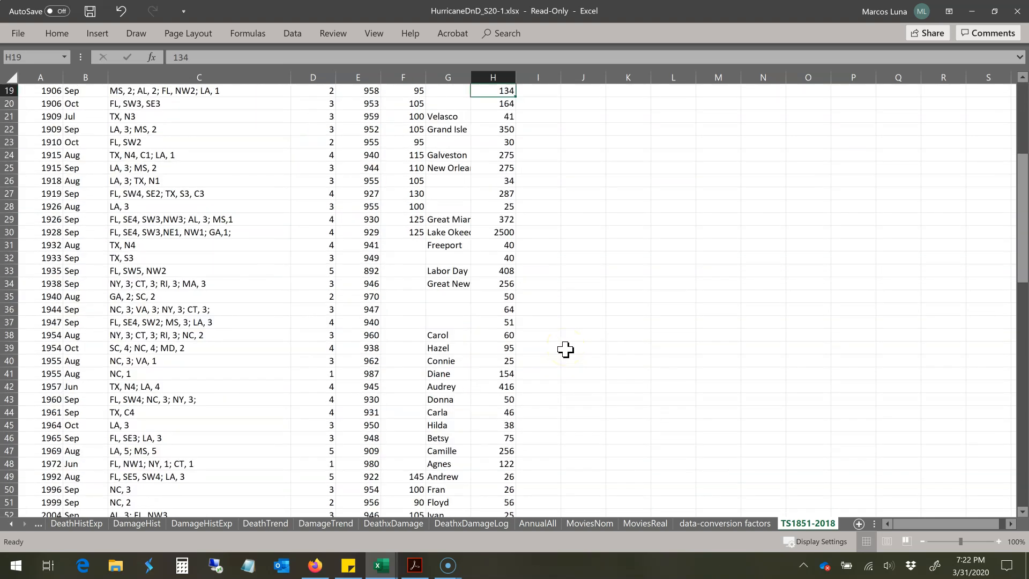
pyautogui.scroll(-3, 565, 349)
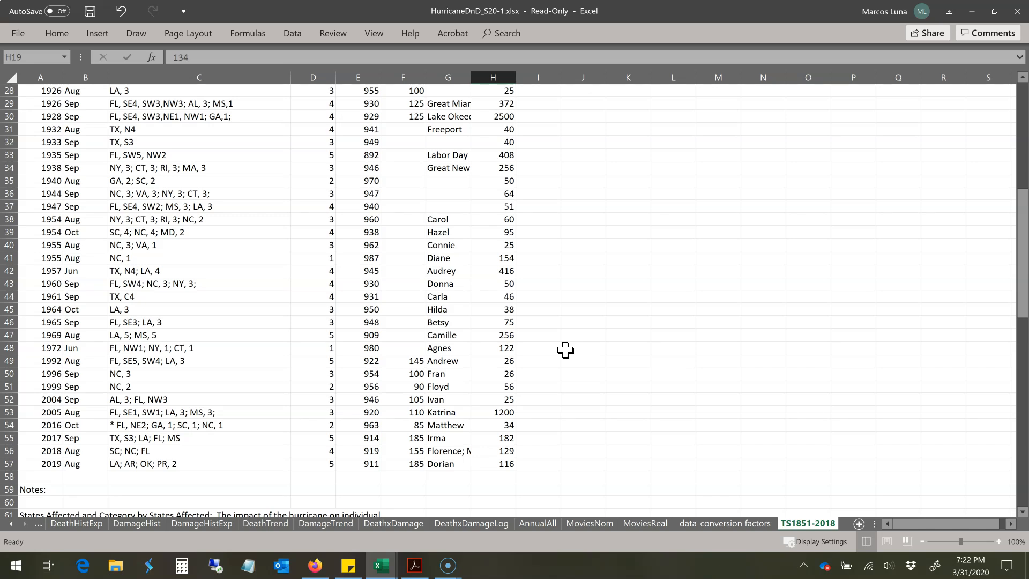
pyautogui.scroll(9, 565, 349)
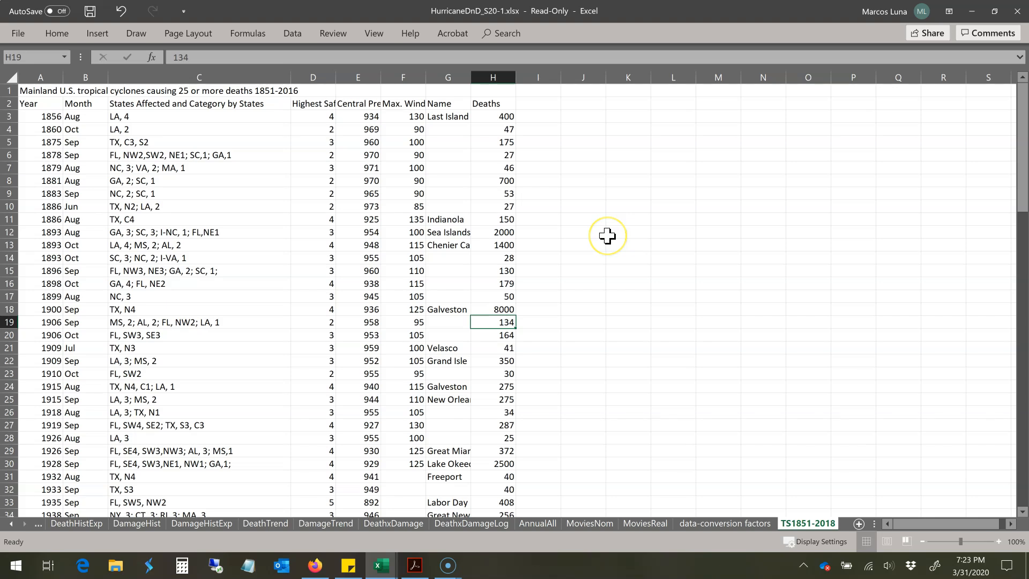
# Step: Enter the heading "Fatalities in TX" in cell J2
pyautogui.click(579, 105)
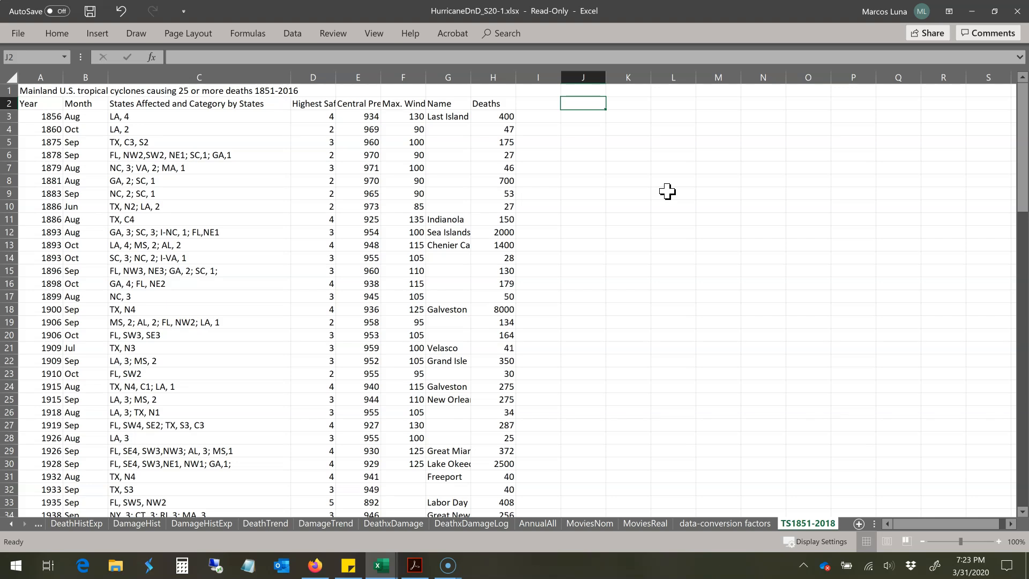
pyautogui.write('F')
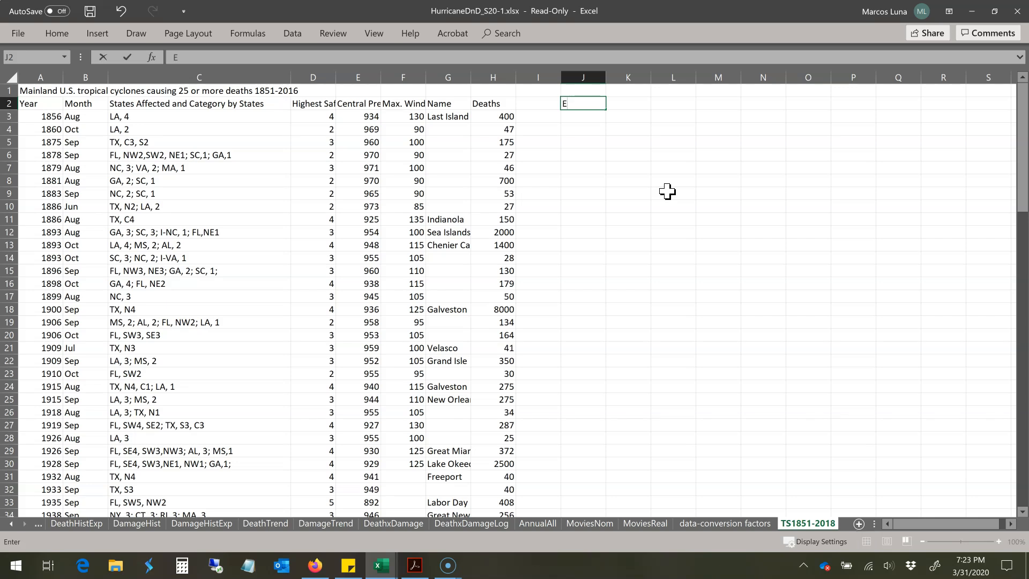
pyautogui.write('atalities in TX')
pyautogui.press('Return')
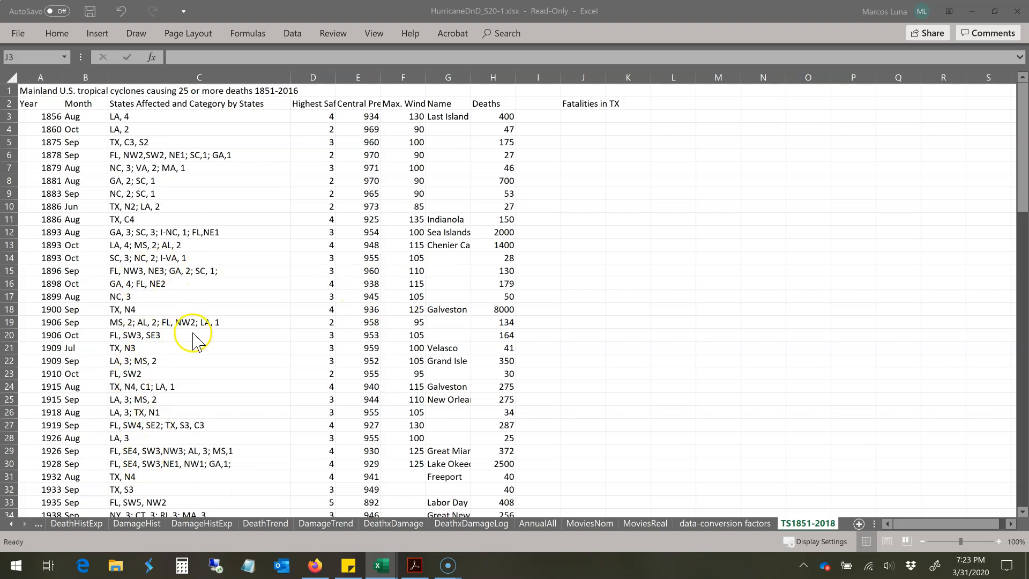
# Step: Examine the states-affected column for storms that hit Texas, both alone and together with other states
pyautogui.click(131, 308)
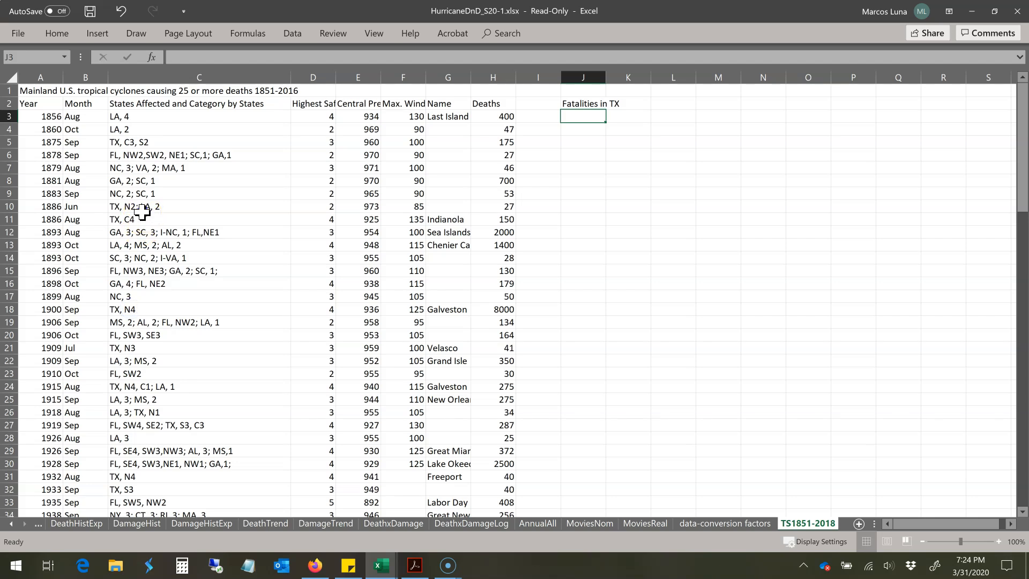
pyautogui.click(142, 212)
pyautogui.click(138, 219)
pyautogui.click(140, 232)
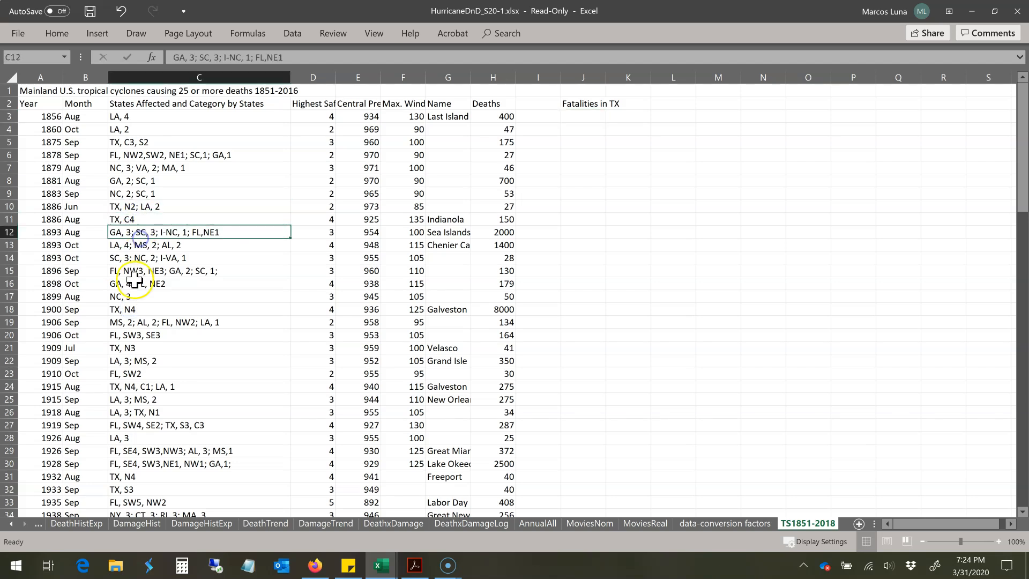
pyautogui.click(132, 308)
pyautogui.click(151, 347)
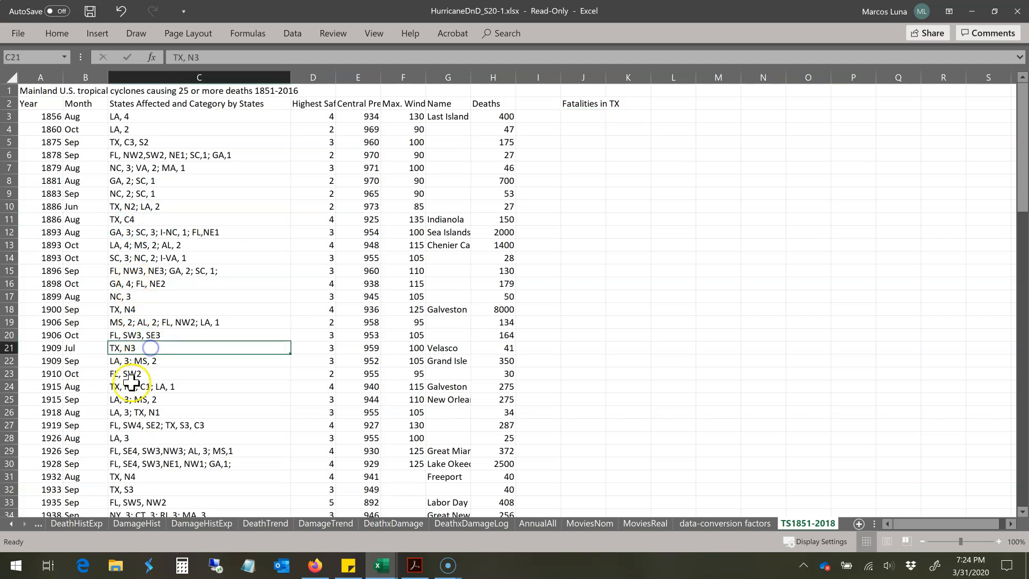
pyautogui.click(132, 385)
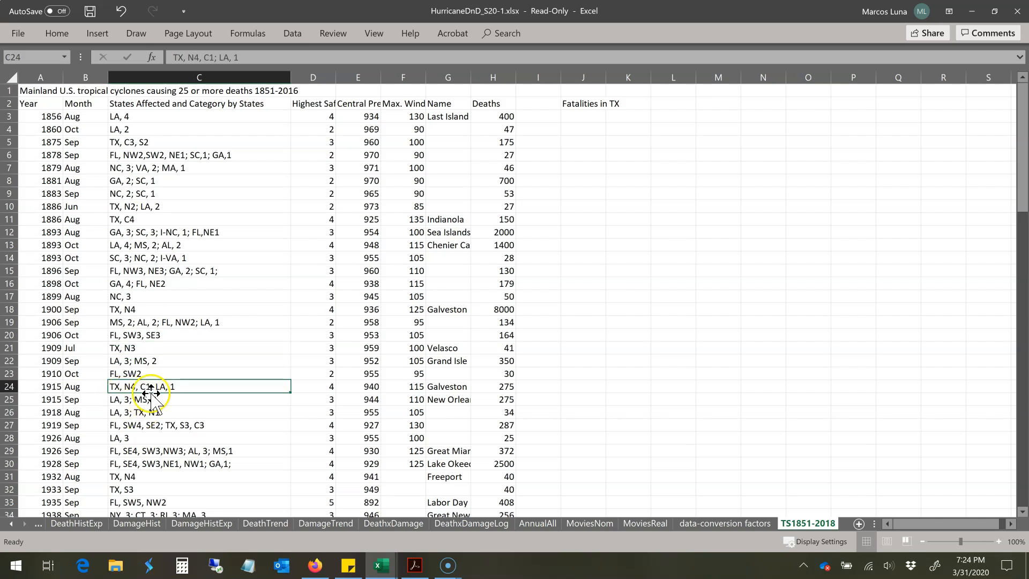
pyautogui.click(148, 412)
pyautogui.click(141, 426)
pyautogui.click(139, 464)
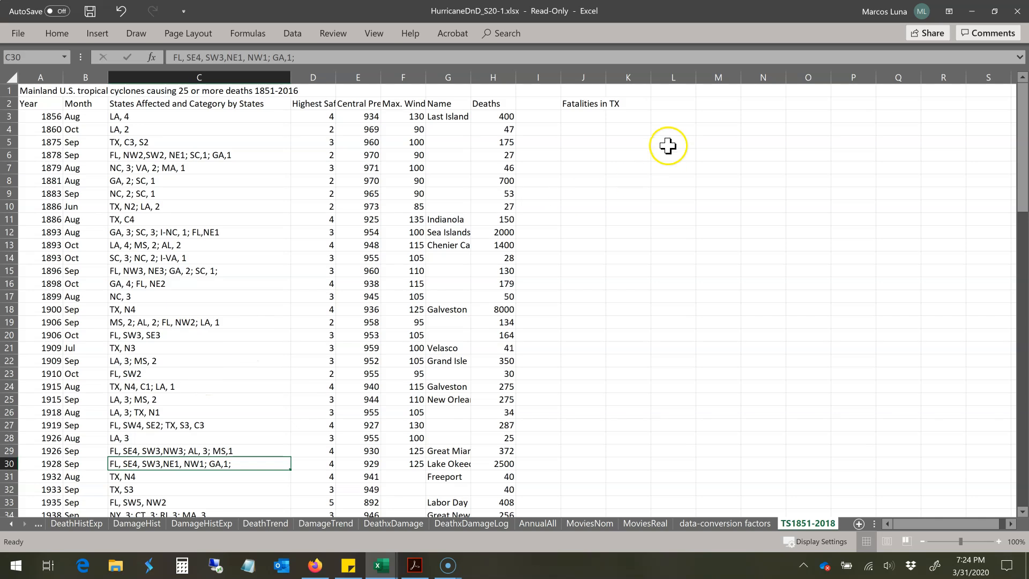
# Step: Start a SUMIF formula in cell J3 with the states-affected cells C3:C57 as the range to test
pyautogui.click(588, 115)
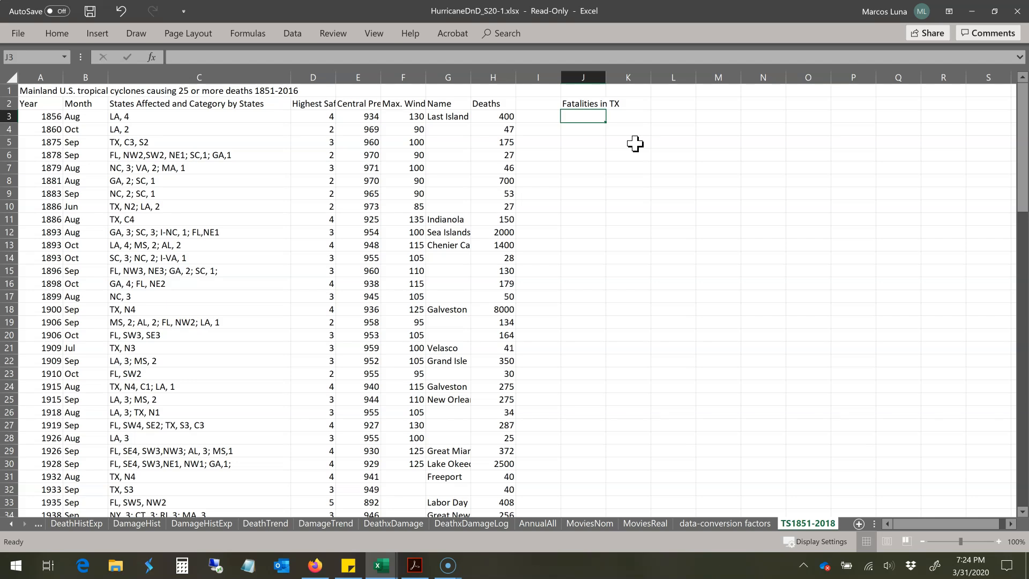
pyautogui.write('=S')
pyautogui.write('U')
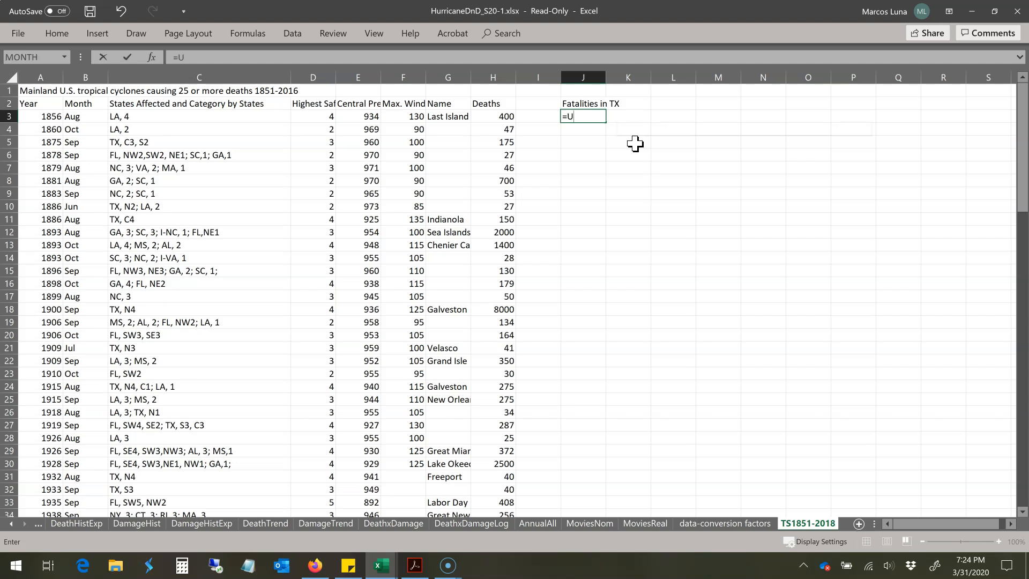
pyautogui.press('BackSpace')
pyautogui.write('SUMIF')
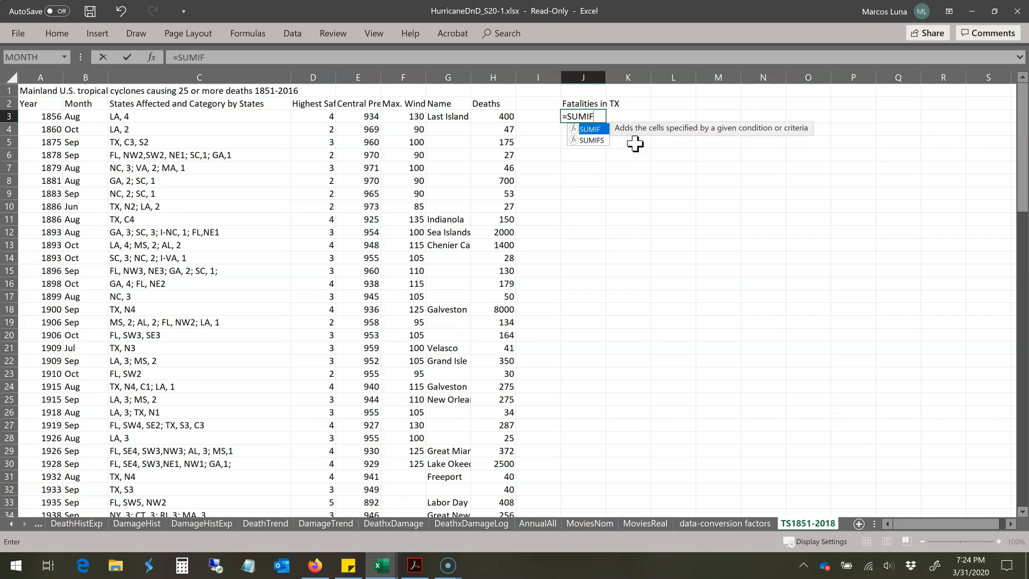
pyautogui.press('Escape')
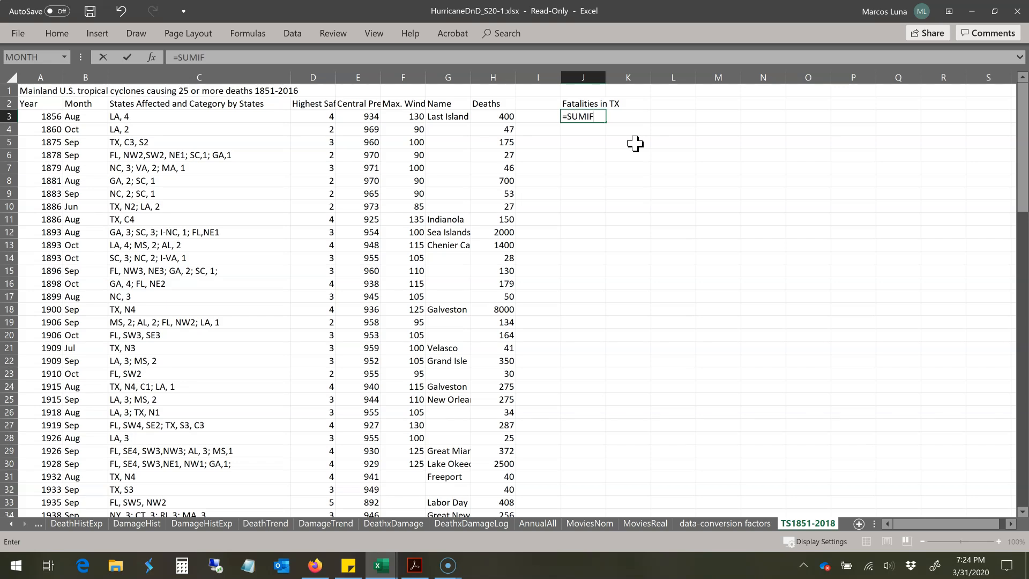
pyautogui.write('(')
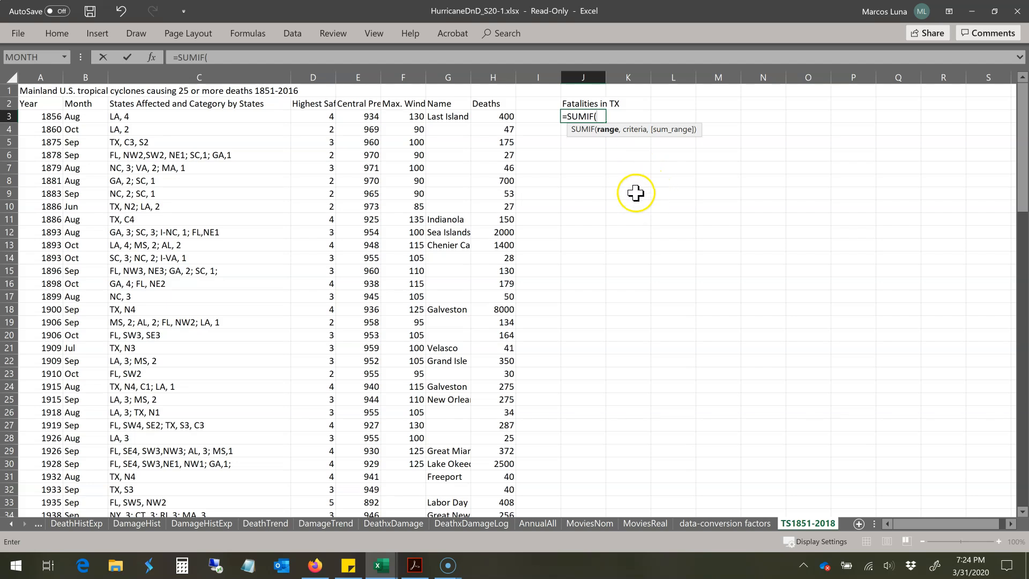
pyautogui.click(173, 116)
pyautogui.moveTo(174, 116); pyautogui.dragTo(142, 490)
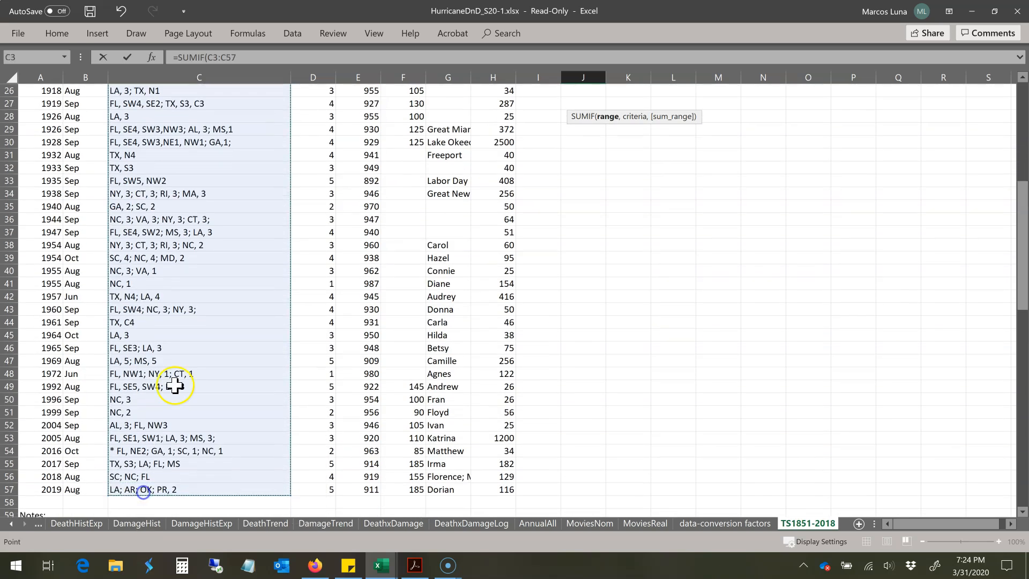
pyautogui.scroll(4, 178, 358)
pyautogui.scroll(4, 179, 358)
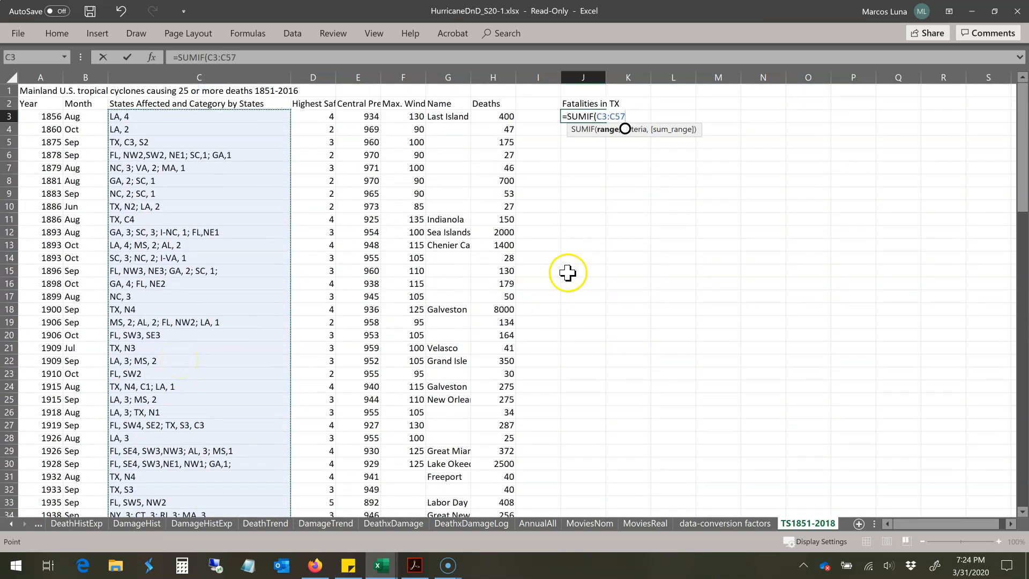
pyautogui.write(',')
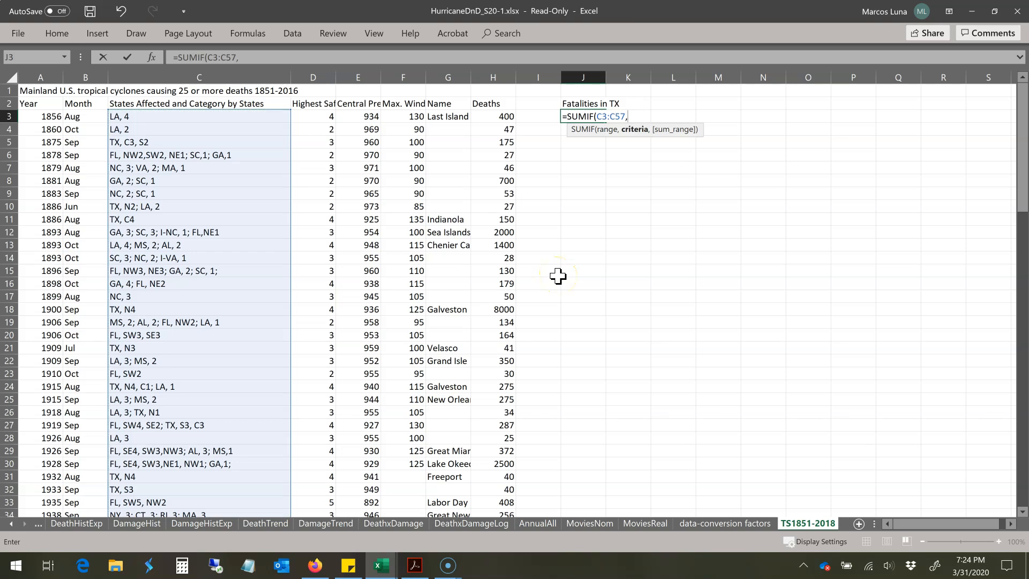
pyautogui.write('"')
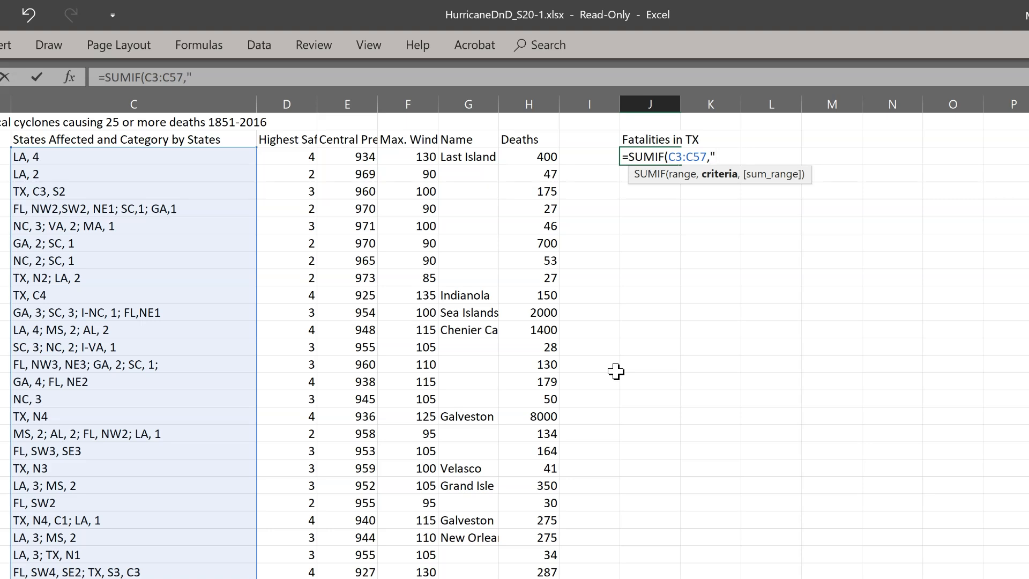
pyautogui.write('=')
# Step: Add the criterion "=*TX*" to the SUMIF formula to match any entry containing TX
pyautogui.write('*TX*"')
pyautogui.write(',')
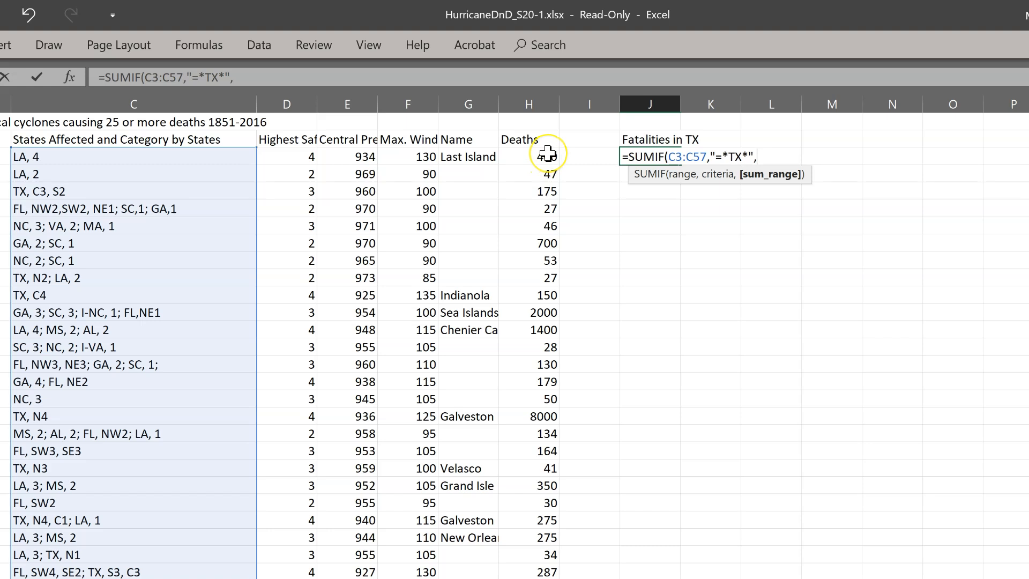
# Step: Set the deaths in H3:H57 as the SUMIF sum range and complete the formula
pyautogui.moveTo(546, 154); pyautogui.dragTo(555, 578)
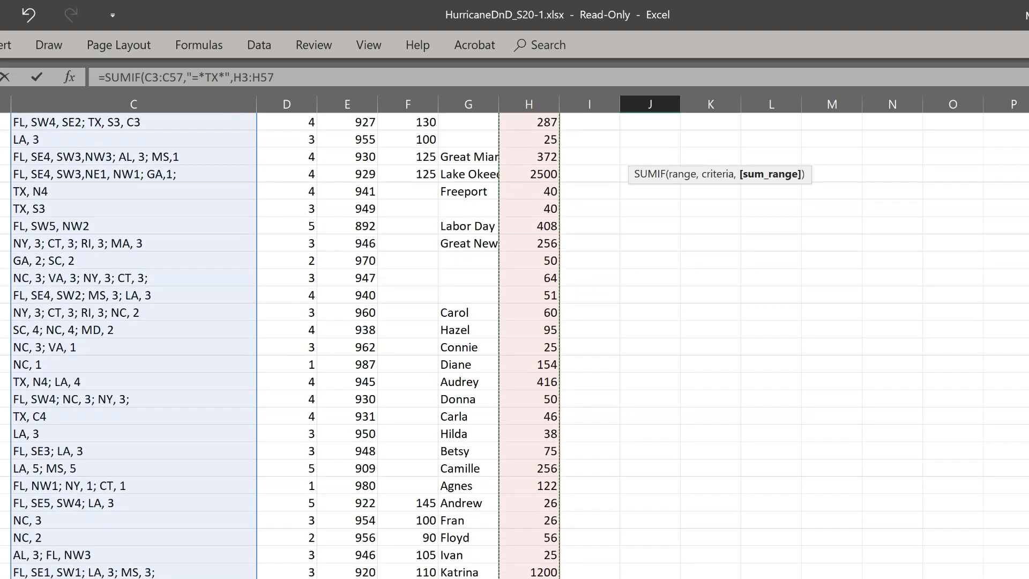
pyautogui.scroll(7, 755, 379)
pyautogui.scroll(2, 755, 380)
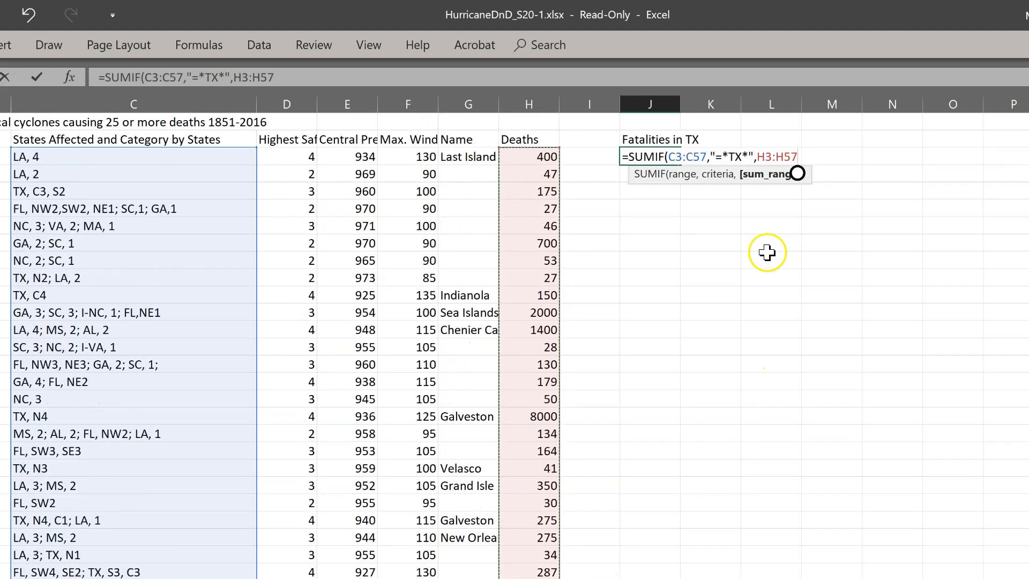
pyautogui.click(798, 157)
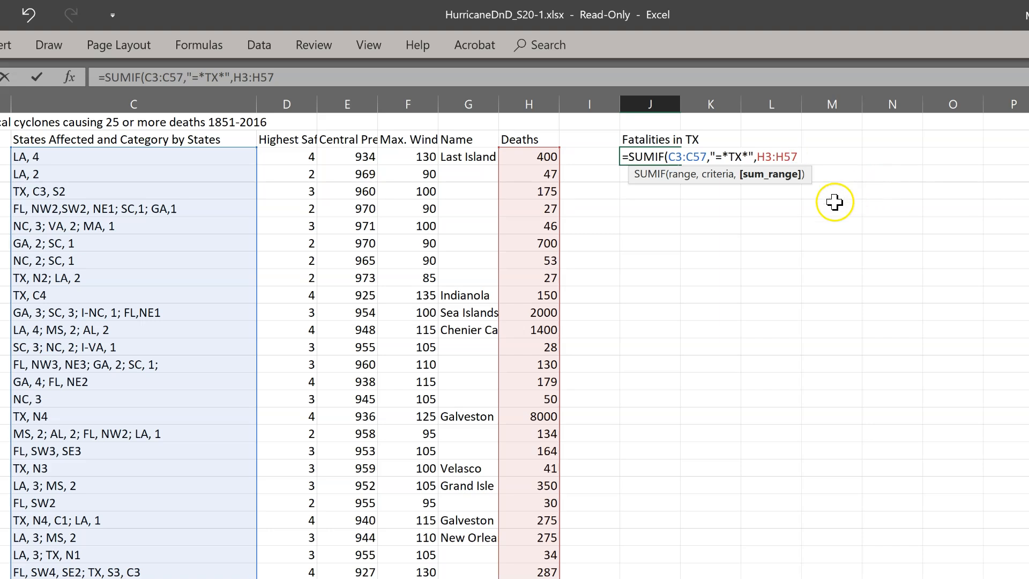
pyautogui.write(')')
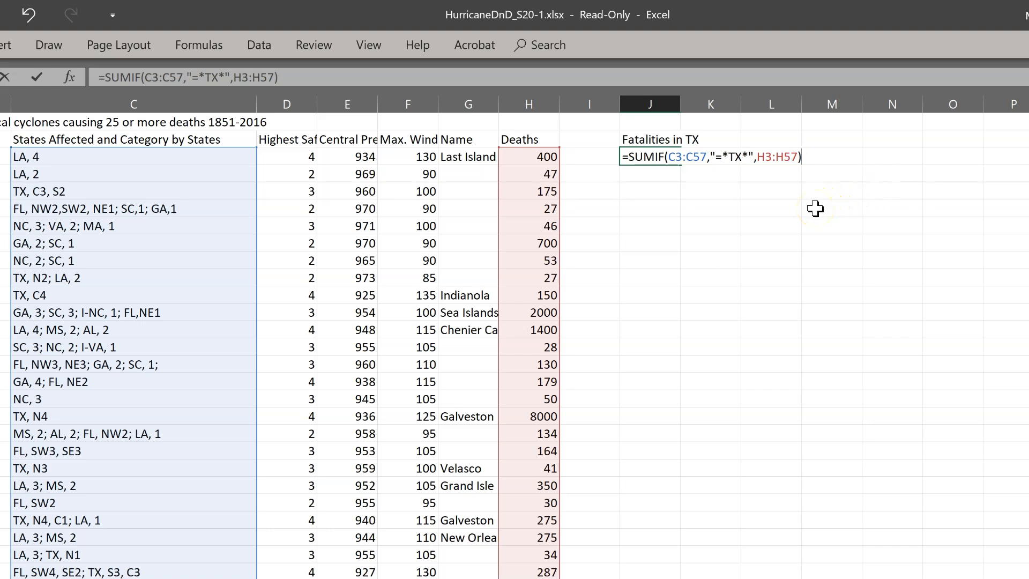
pyautogui.press('Return')
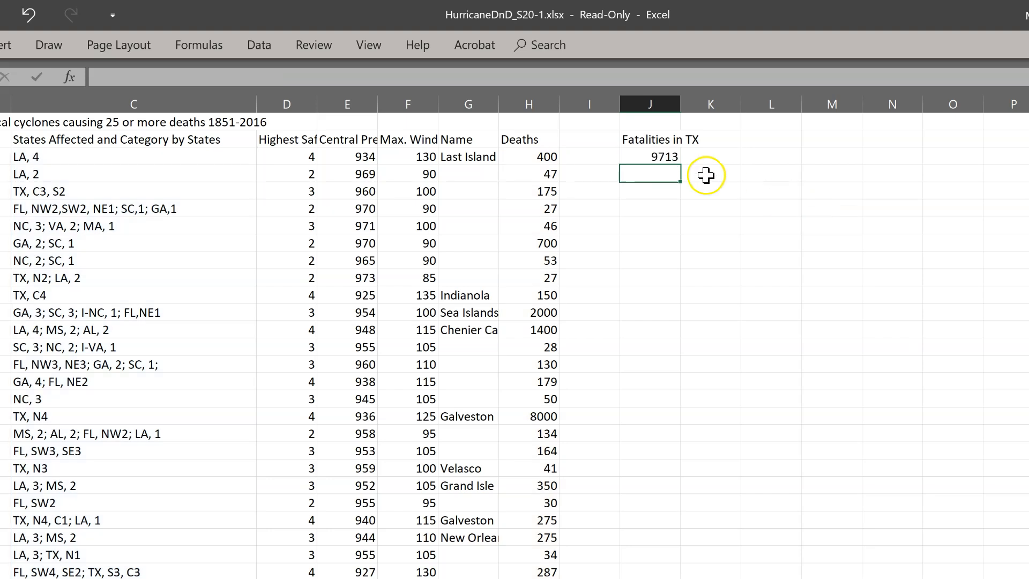
# Step: Review the Texas fatalities formula, then check the states and deaths of the June 1886 Texas and Louisiana storm
pyautogui.click(667, 157)
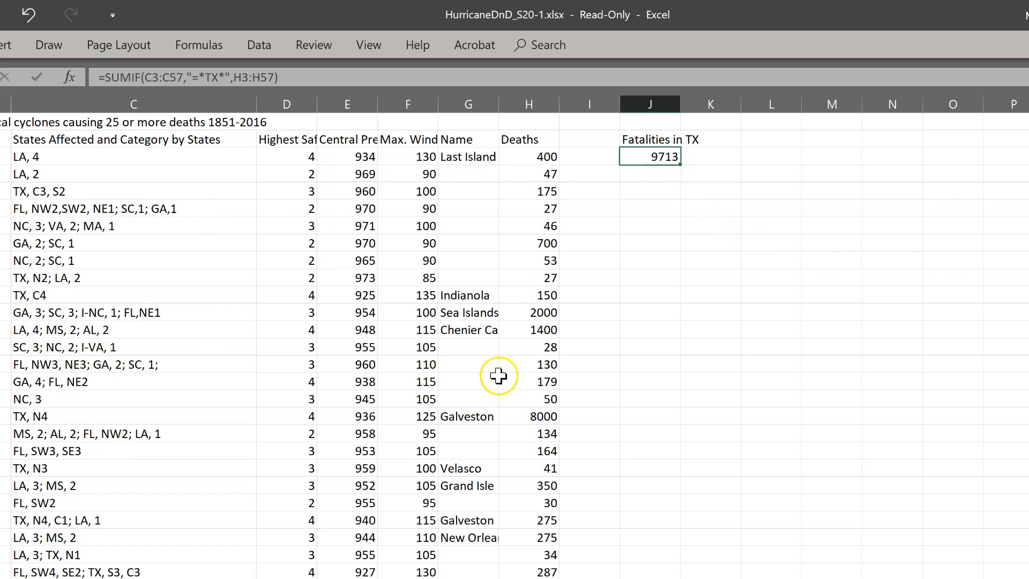
pyautogui.click(49, 277)
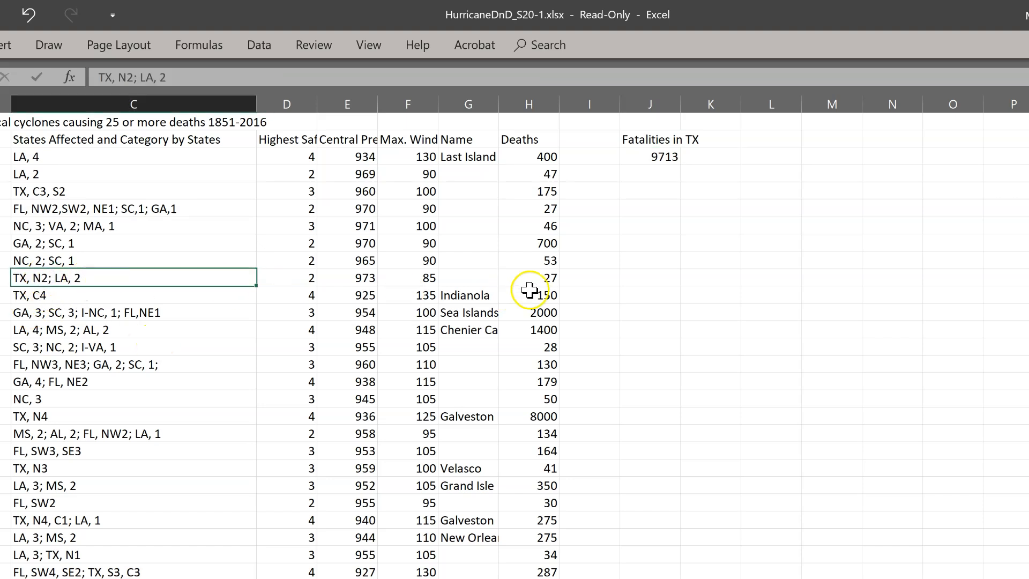
pyautogui.click(542, 278)
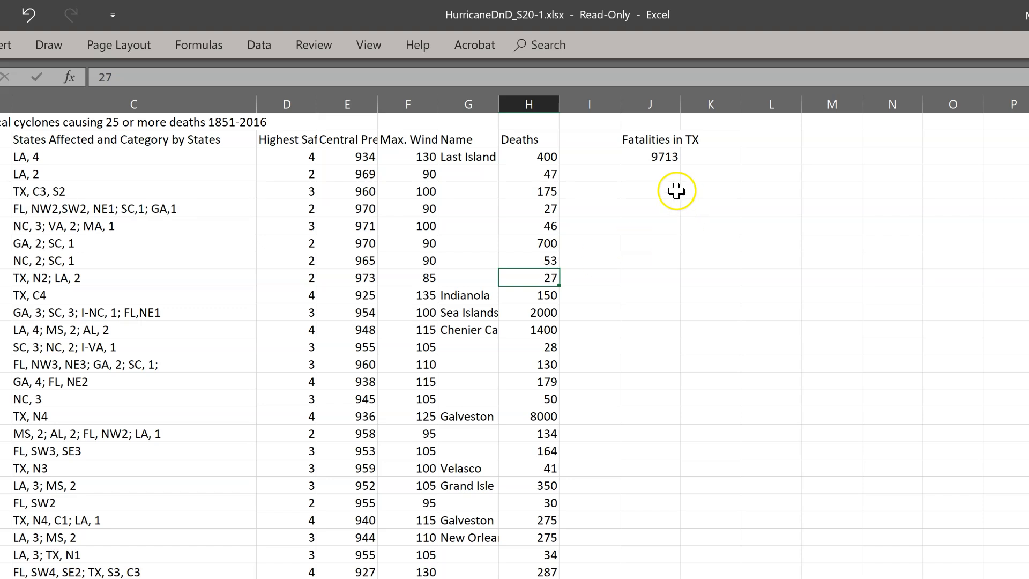
# Step: Label cell J4 "Years" and calculate the span of the records in J5 with =2019-1856
pyautogui.click(663, 173)
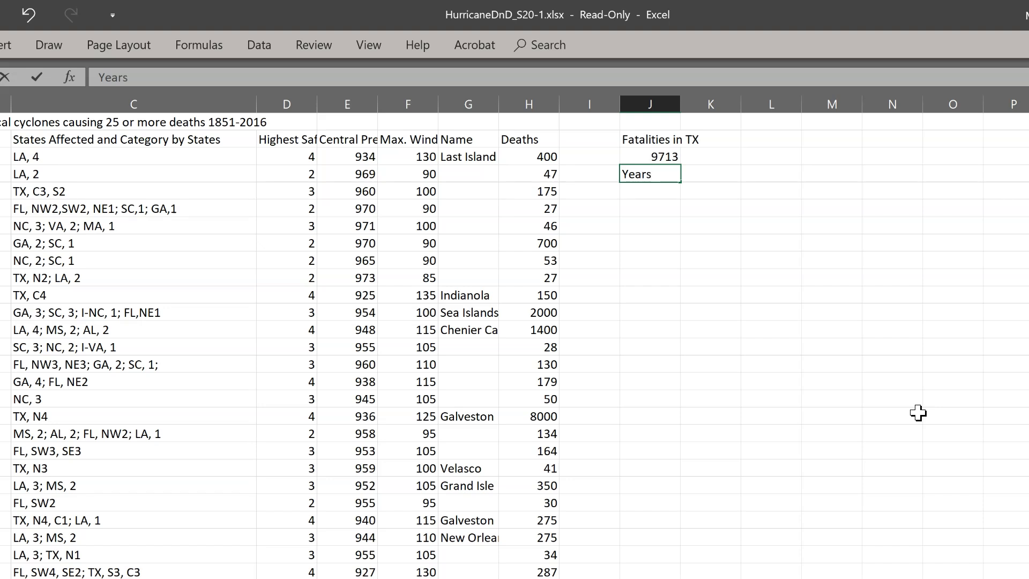
pyautogui.press('Return')
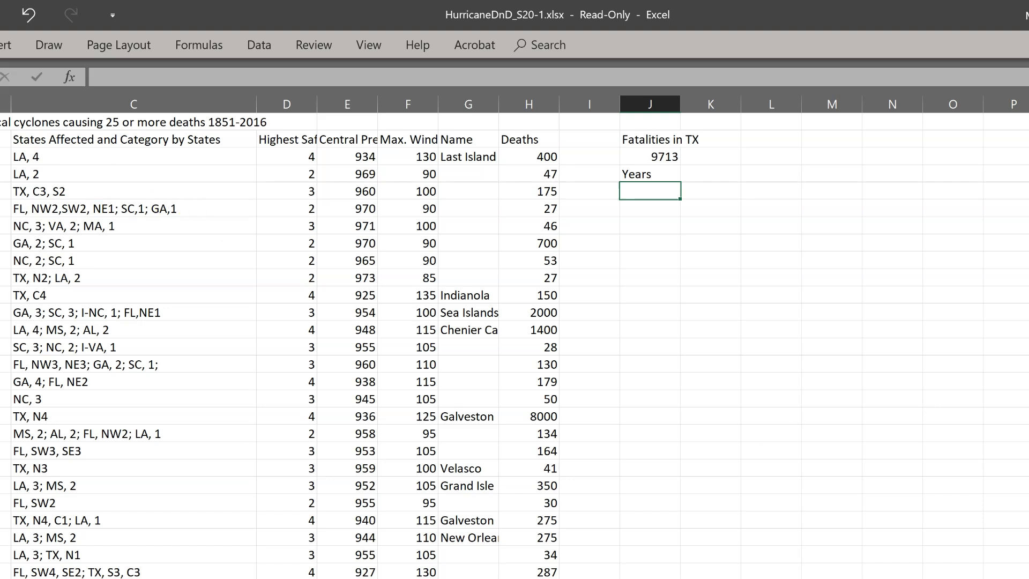
pyautogui.click(0, 157)
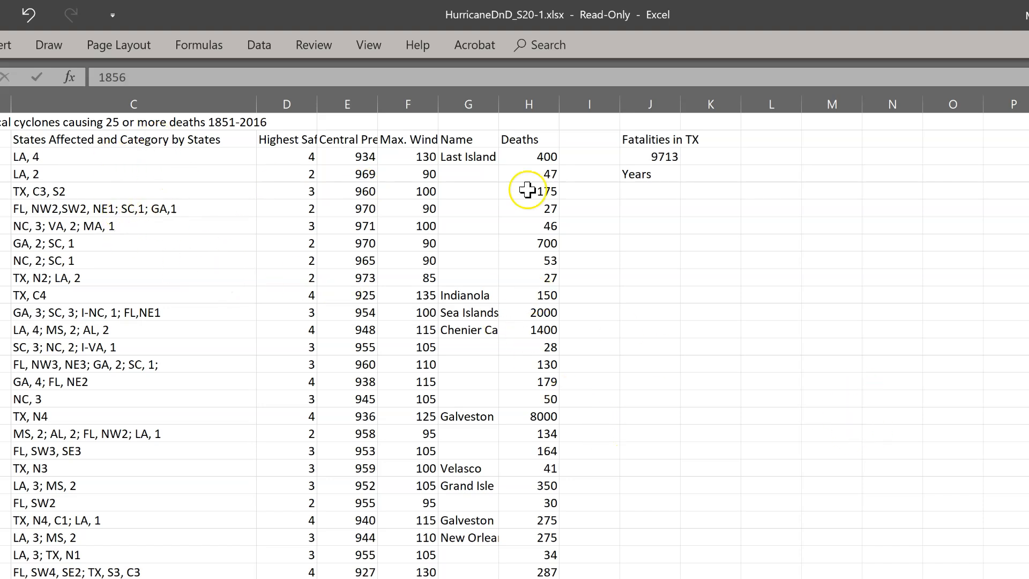
pyautogui.click(632, 191)
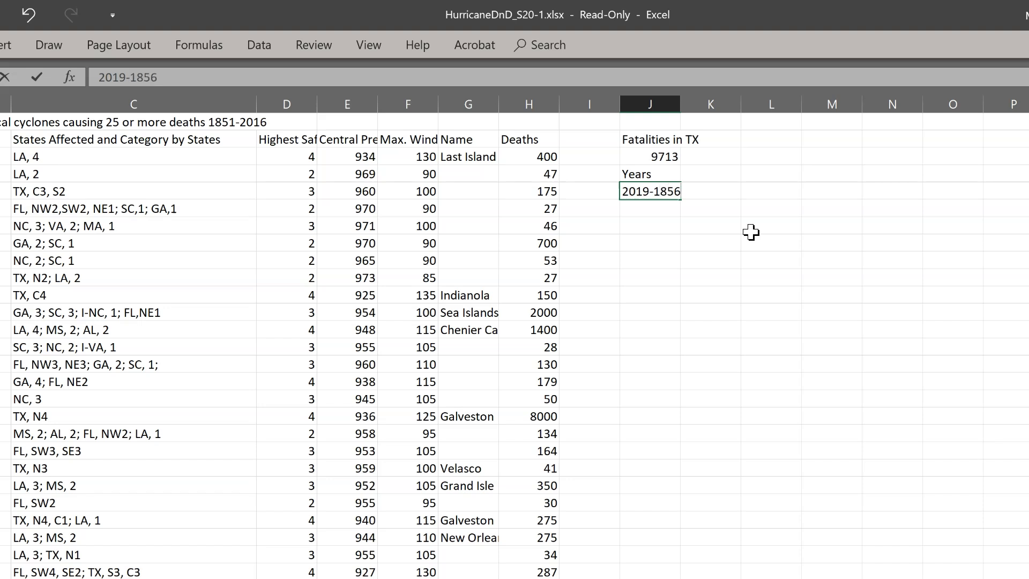
pyautogui.click(625, 193)
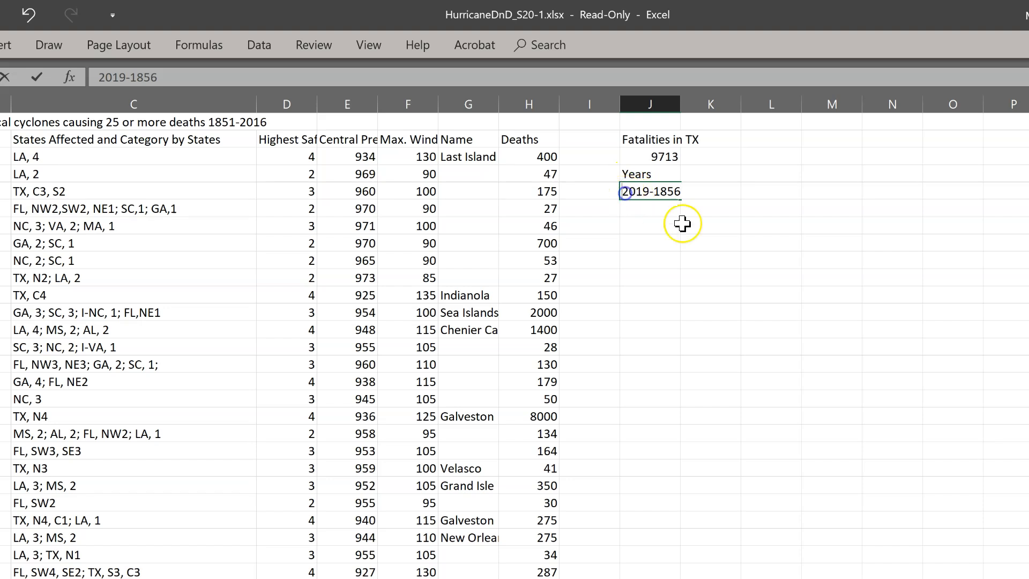
pyautogui.write('=')
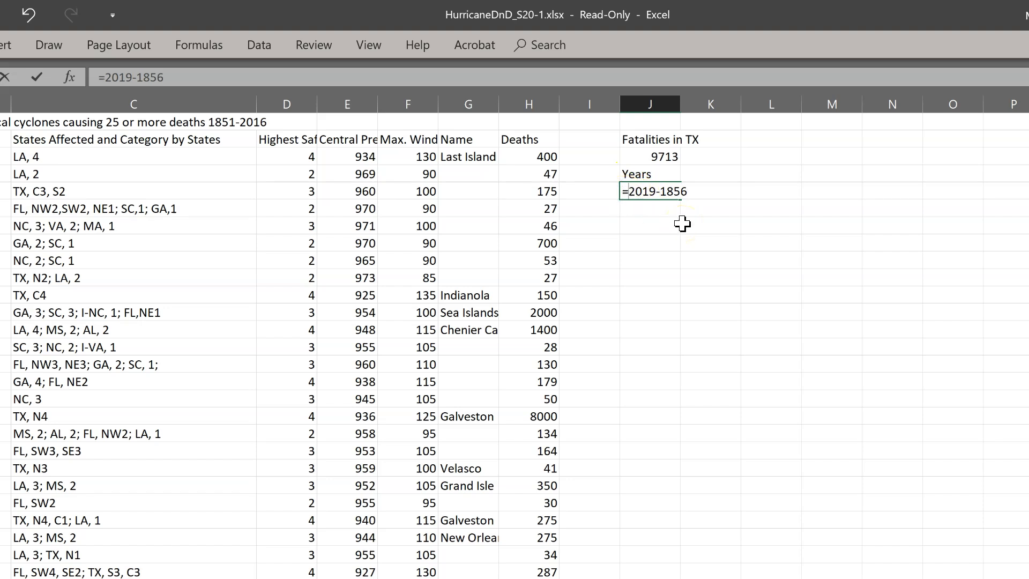
pyautogui.press('Return')
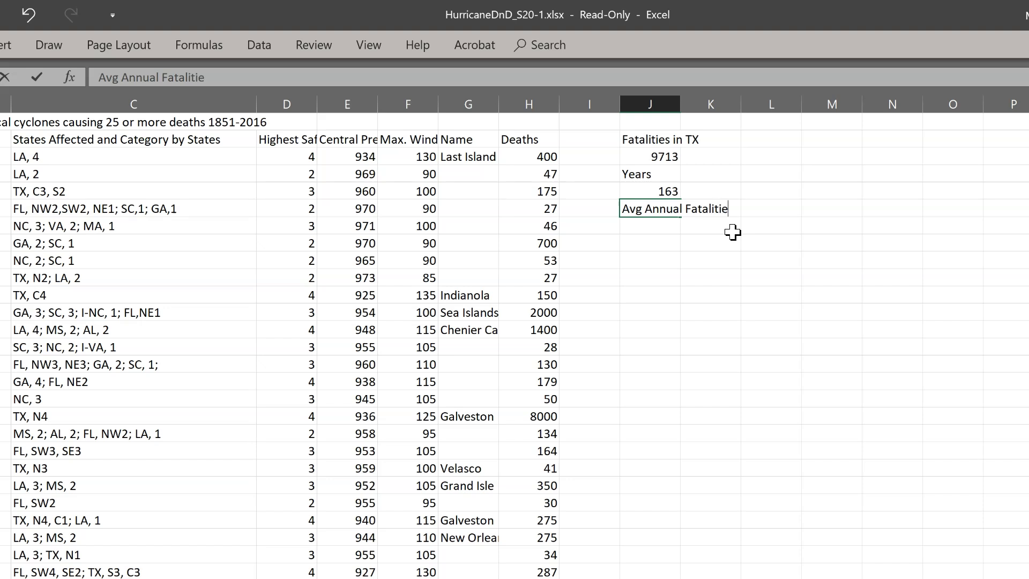
# Step: Label cell J6 "Avg Annual Fatalities" and calculate the average in J7 with =J3/J5
pyautogui.press('Return')
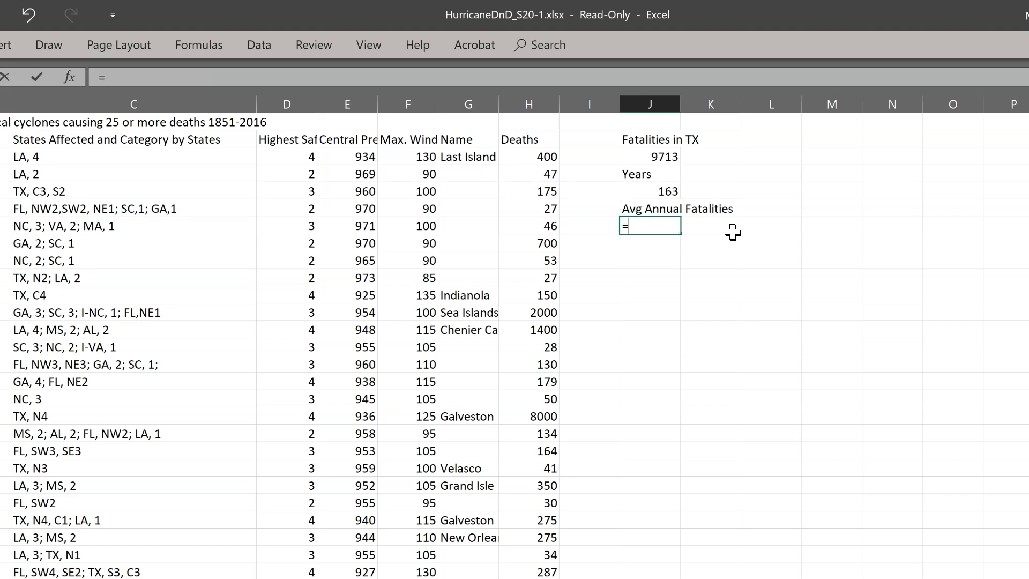
pyautogui.press('Escape')
pyautogui.write('=')
pyautogui.click(678, 157)
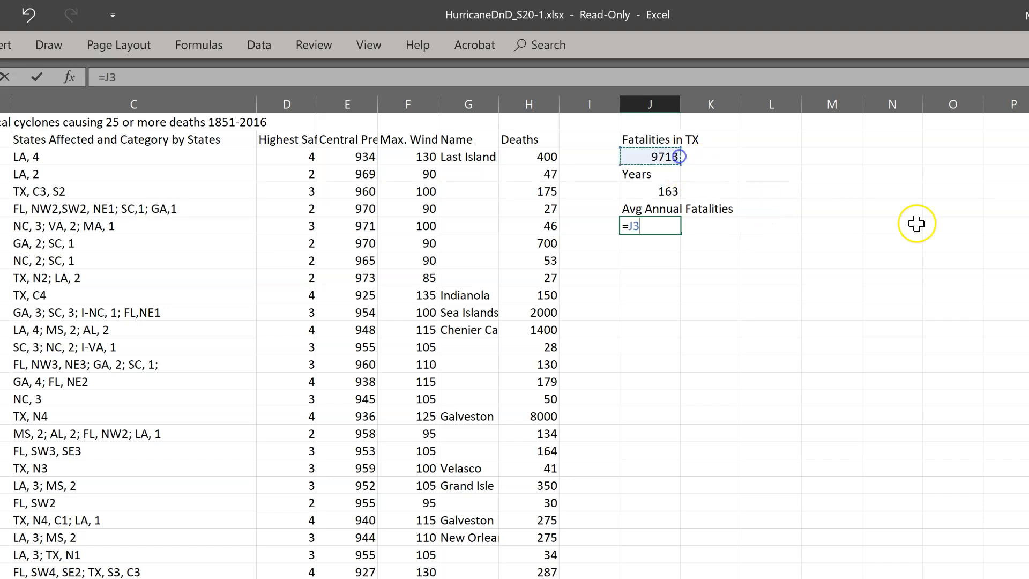
pyautogui.click(664, 191)
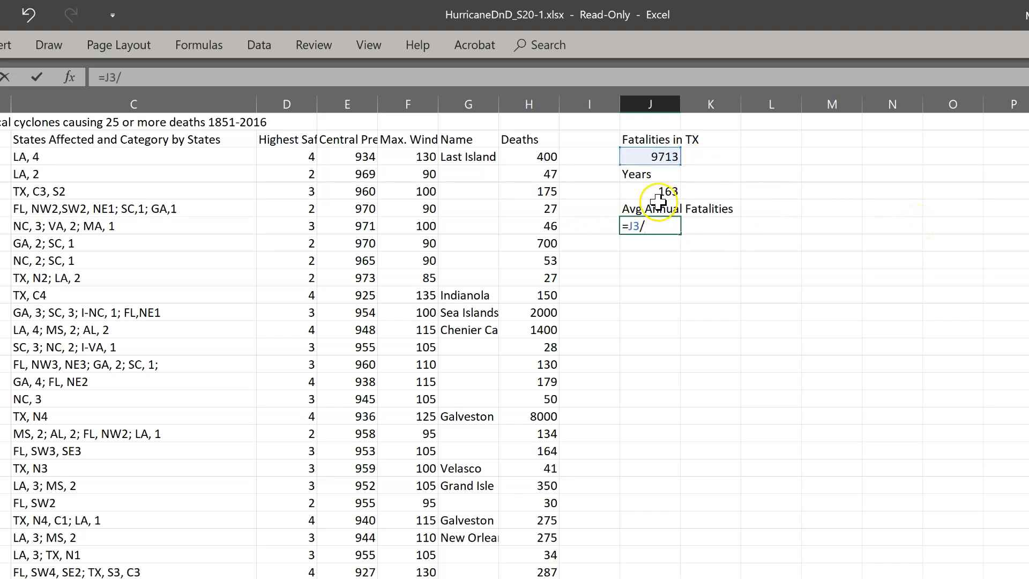
pyautogui.press('Return')
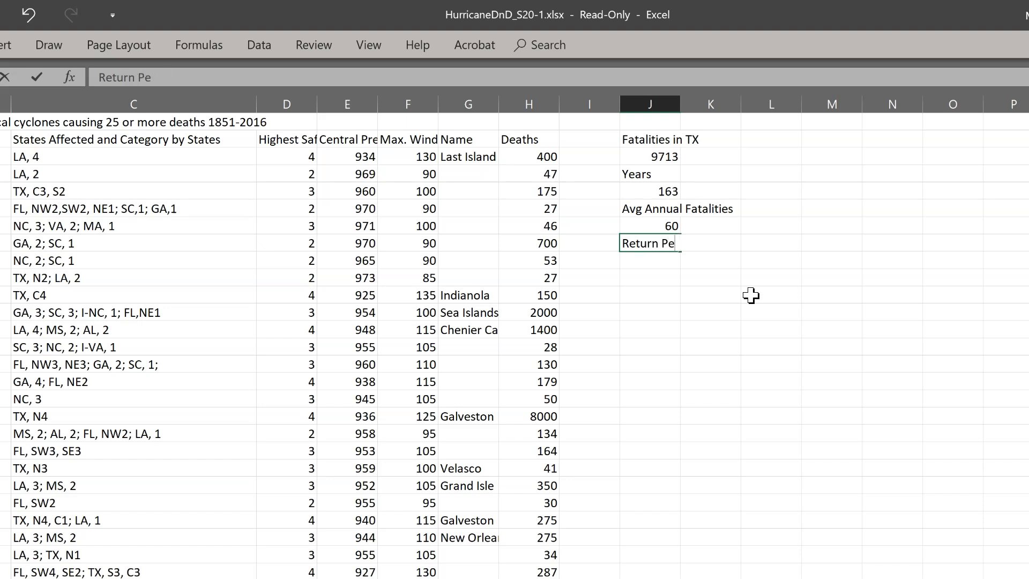
# Step: Enter the heading "Return Period" in cell J8
pyautogui.press('Return')
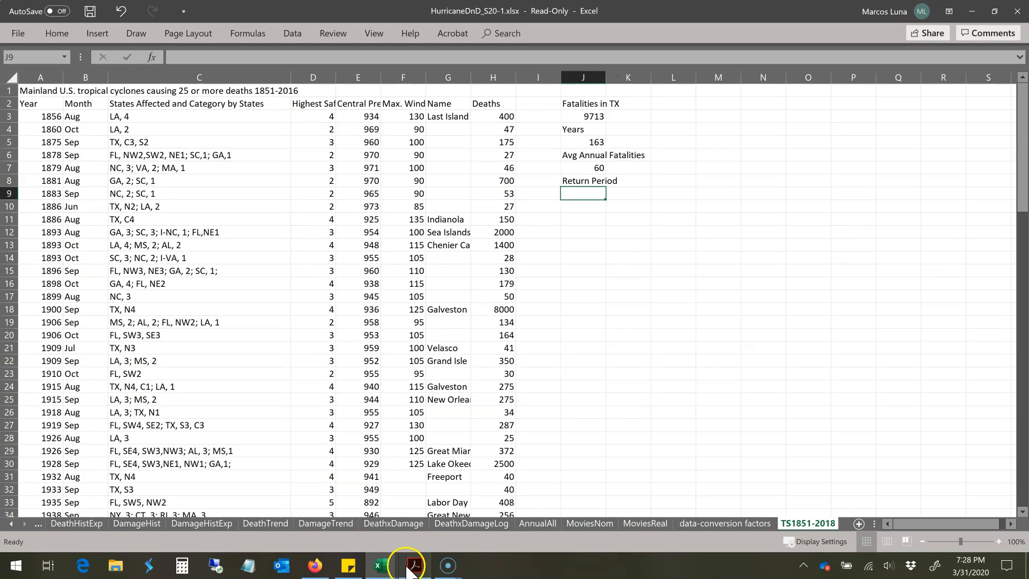
# Step: Switch to the hurricane risk exercise PDF in Acrobat and open the NHC climatology link in the Calculating Local Risk section
pyautogui.click(414, 565)
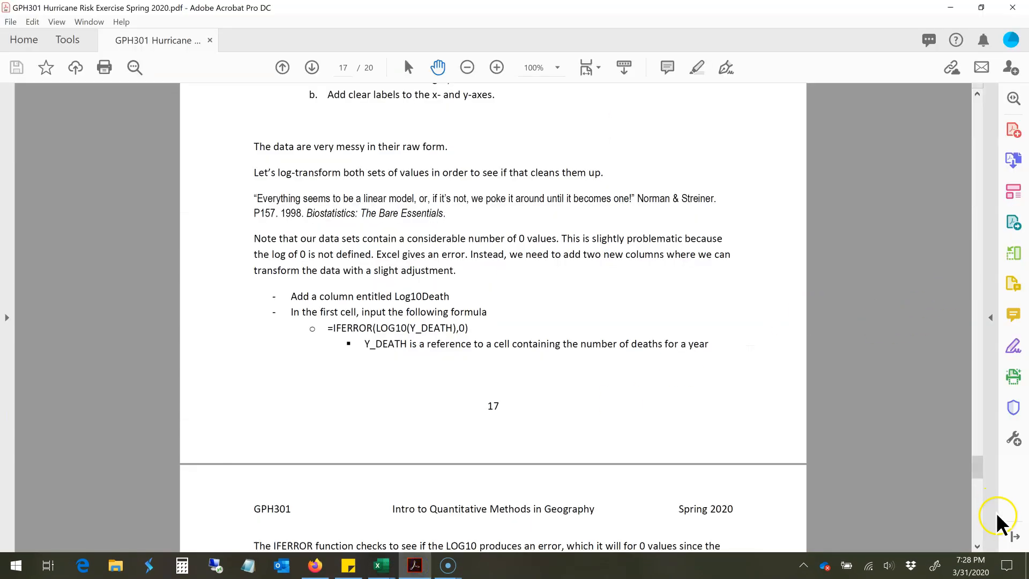
pyautogui.scroll(-10, 939, 473)
pyautogui.scroll(-10, 938, 487)
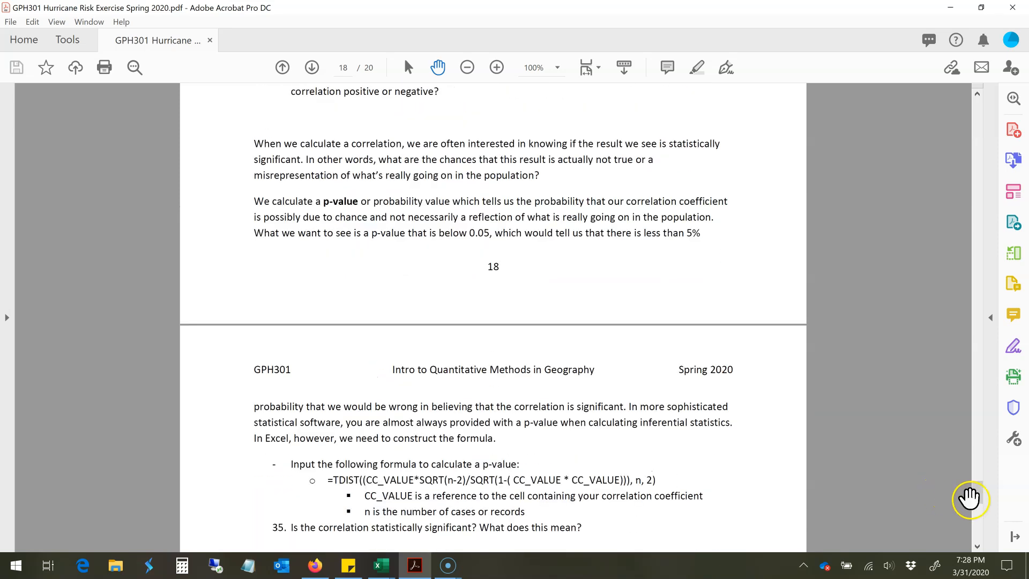
pyautogui.moveTo(978, 488); pyautogui.dragTo(978, 518)
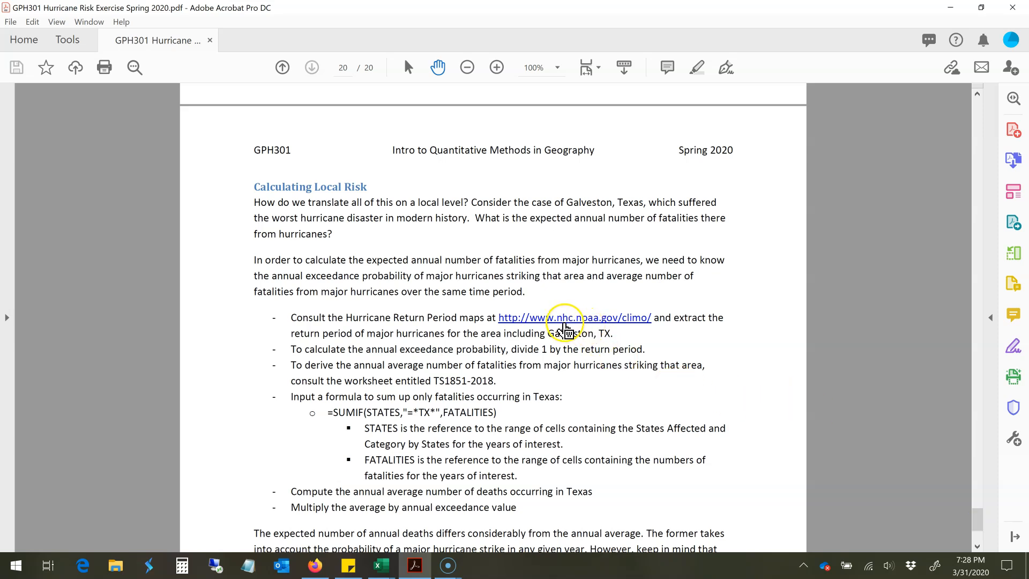
pyautogui.click(564, 322)
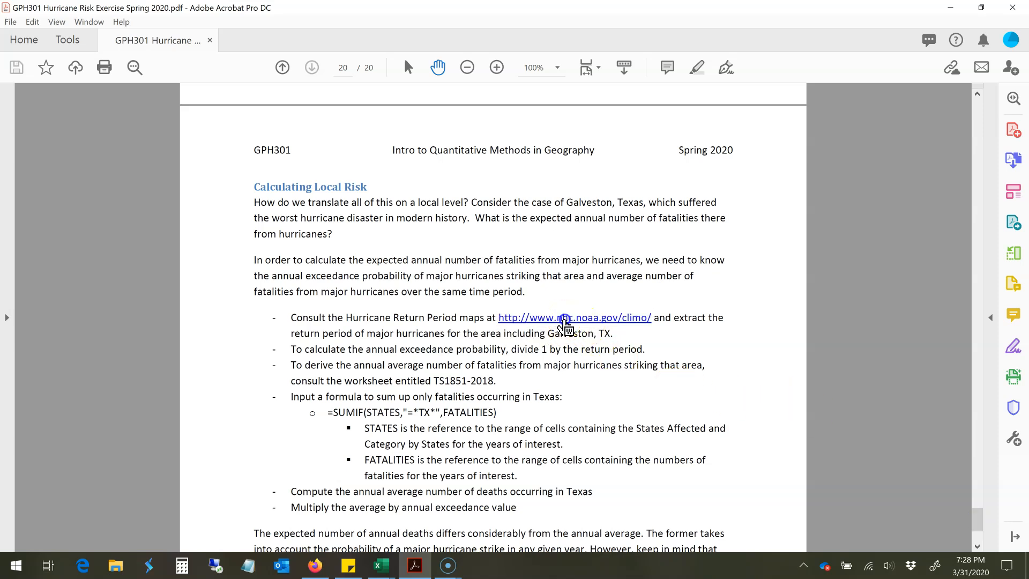
pyautogui.click(527, 316)
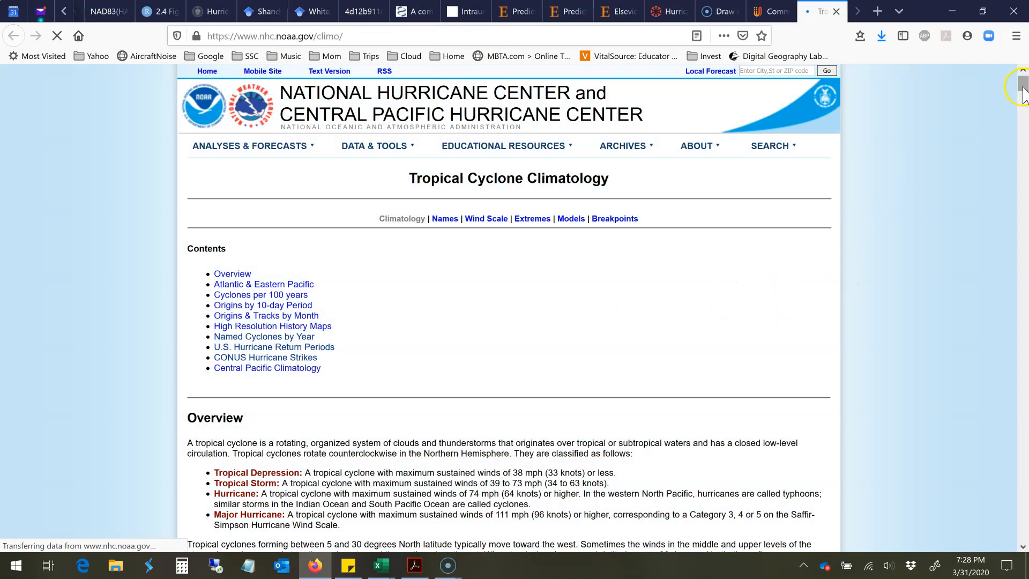
# Step: Find the U.S. hurricane return period maps on the climatology page and open the full-size map for hurricanes of at least 64 kt
pyautogui.scroll(-10, 902, 361)
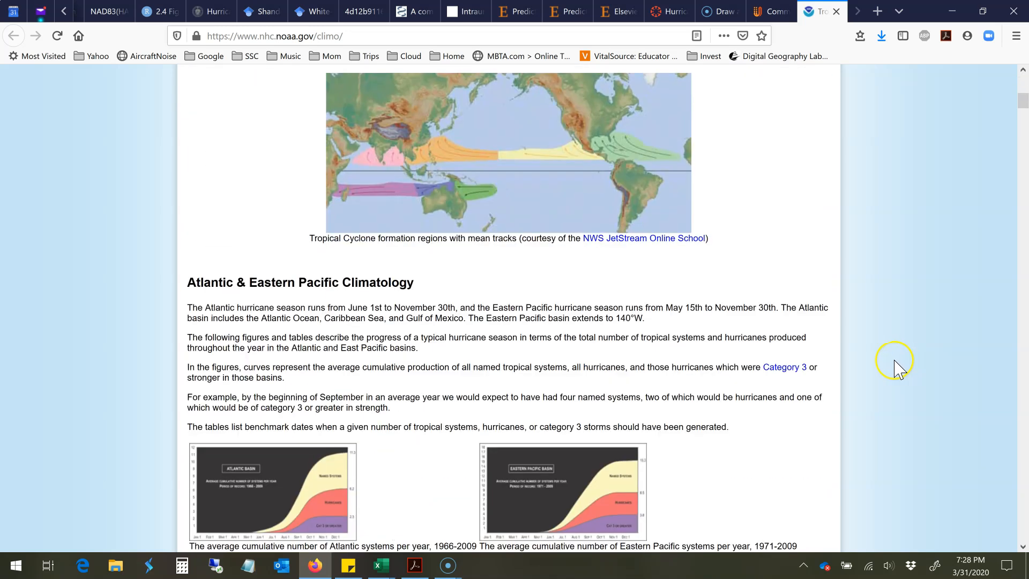
pyautogui.scroll(-20, 884, 367)
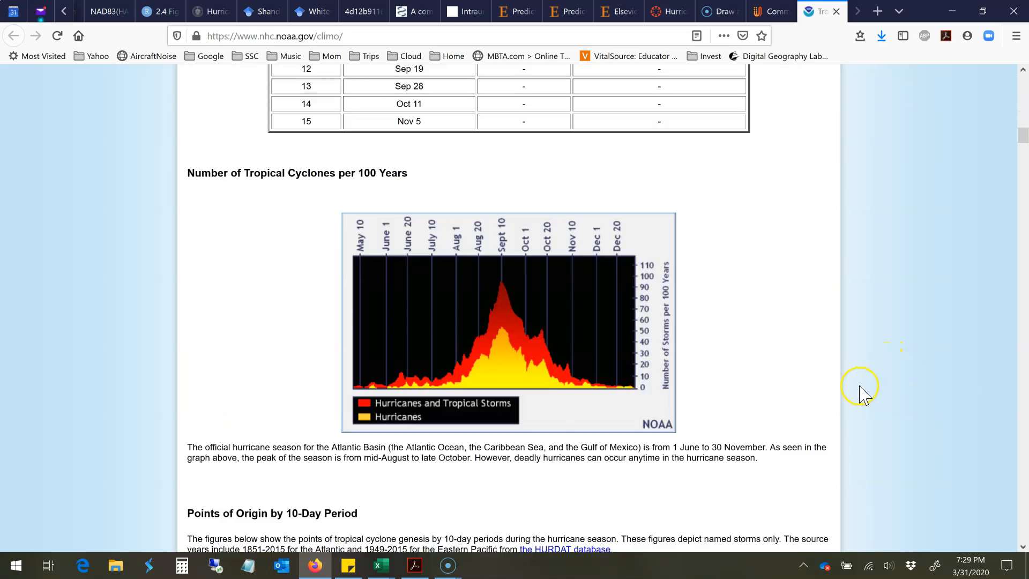
pyautogui.scroll(-5, 905, 276)
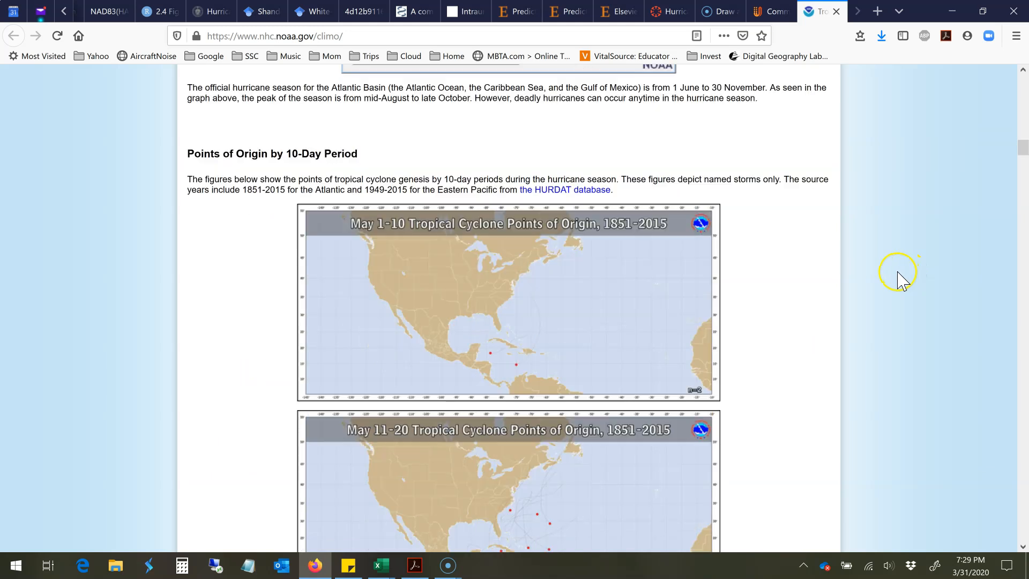
pyautogui.scroll(-20, 901, 278)
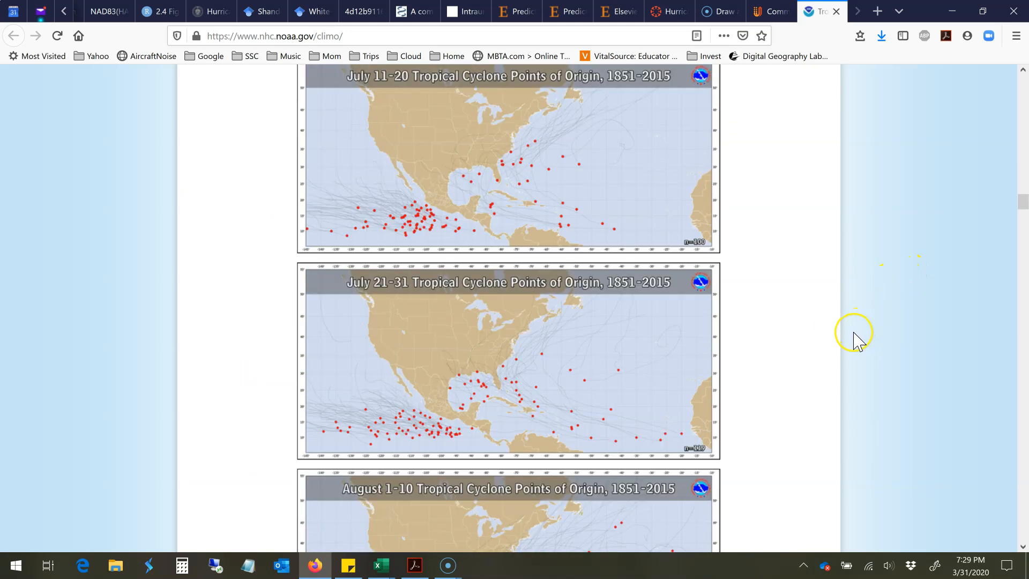
pyautogui.scroll(-20, 851, 341)
pyautogui.moveTo(1023, 248); pyautogui.dragTo(1020, 367)
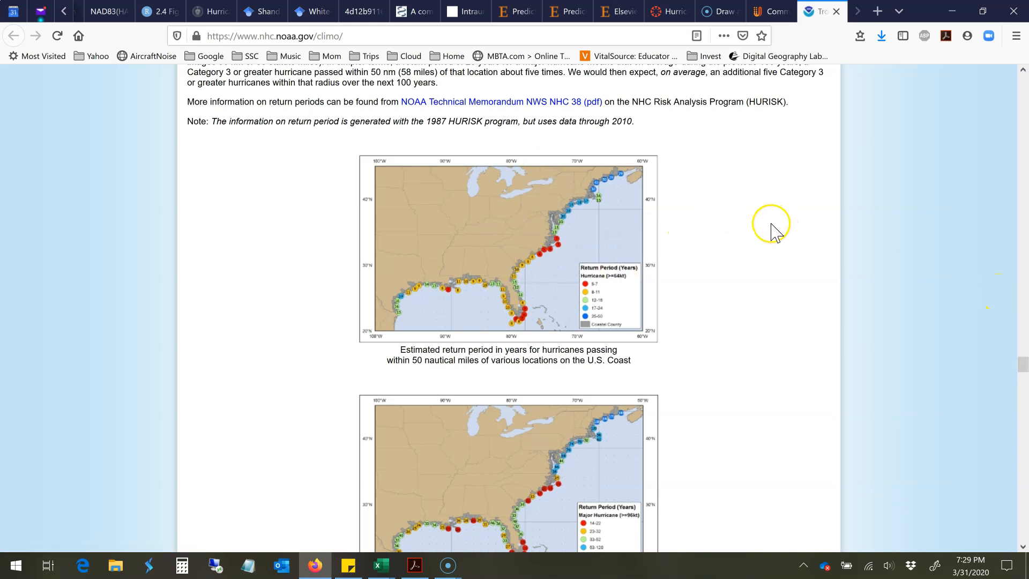
pyautogui.click(483, 246)
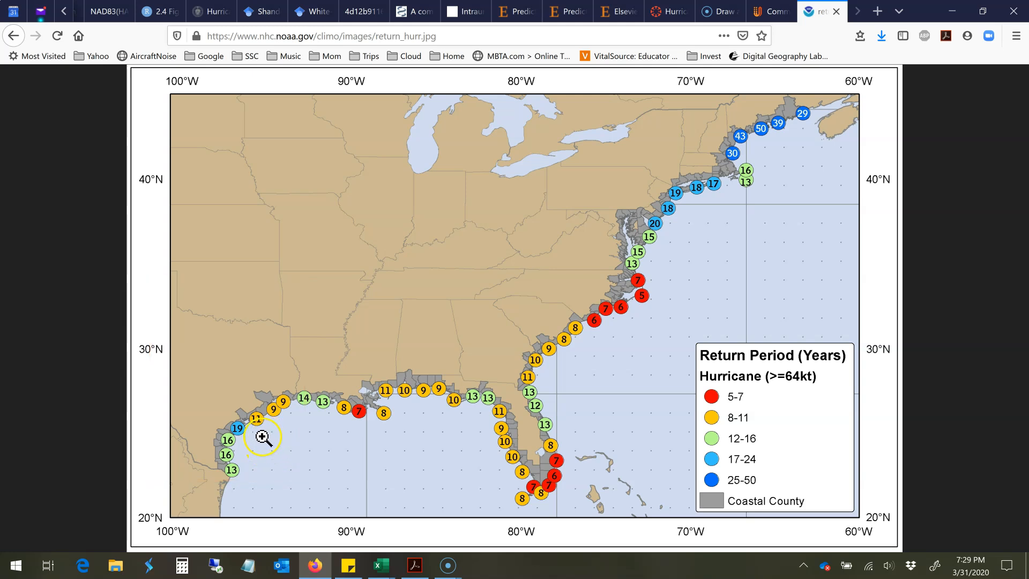
# Step: Return to the HurricaneDnD_S20-1 workbook in Excel and enter a return period of 19 in cell J9
pyautogui.moveTo(388, 571)
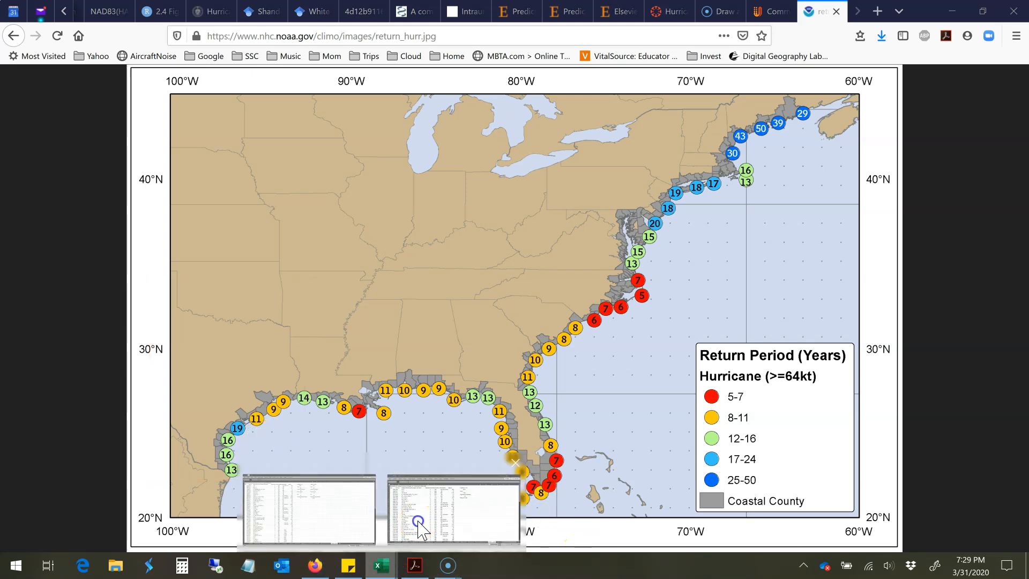
pyautogui.click(453, 507)
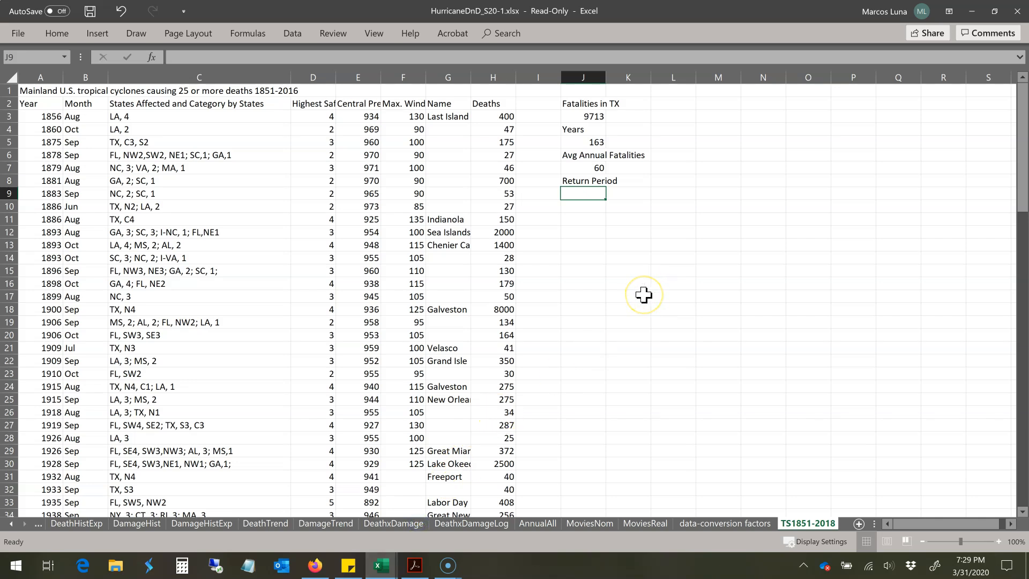
pyautogui.write('19')
pyautogui.press('Return')
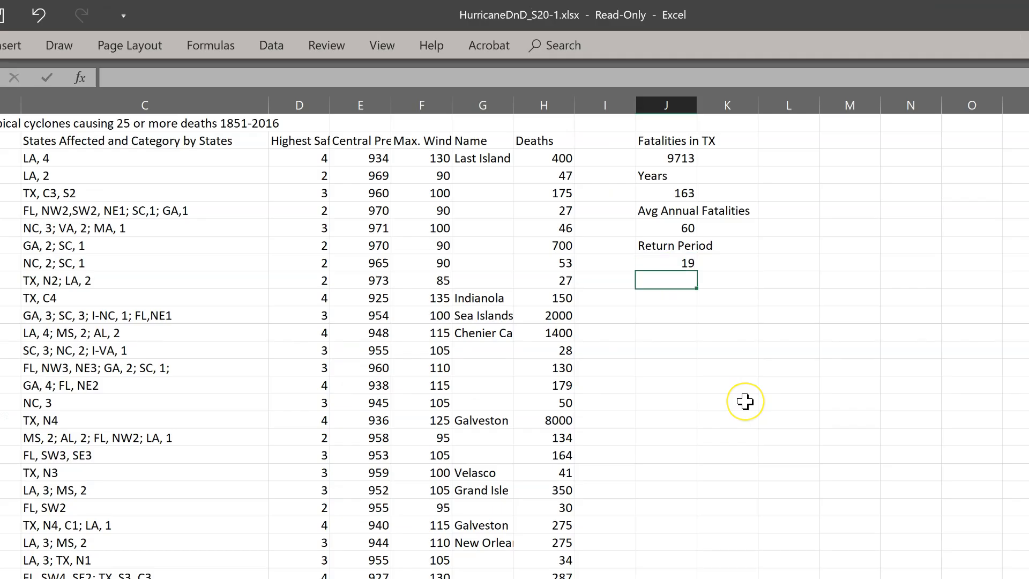
# Step: Label cell J10 "AEP" and calculate the annual exceedance probability in J11 with =1/J9
pyautogui.write('AEP')
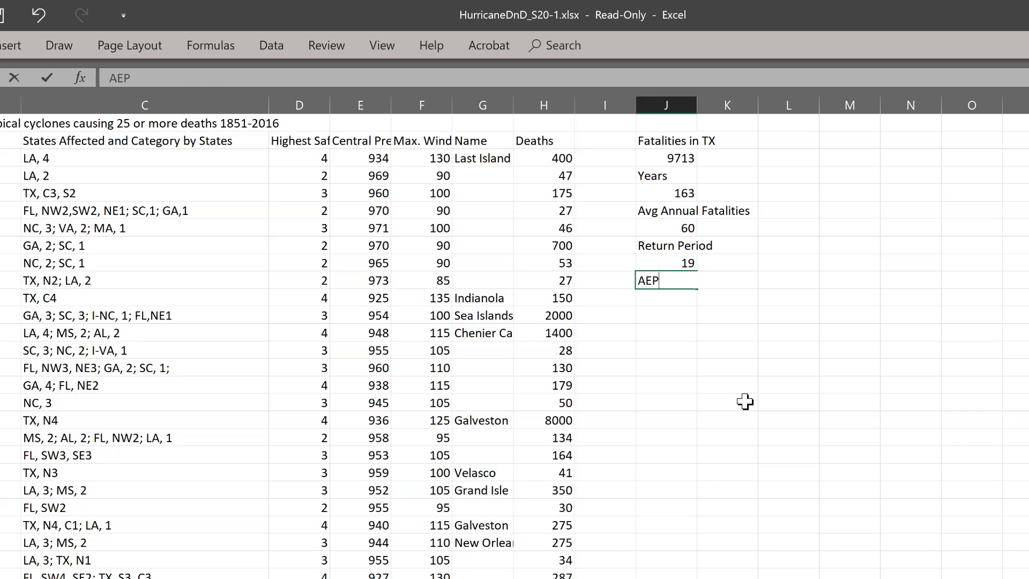
pyautogui.press('Return')
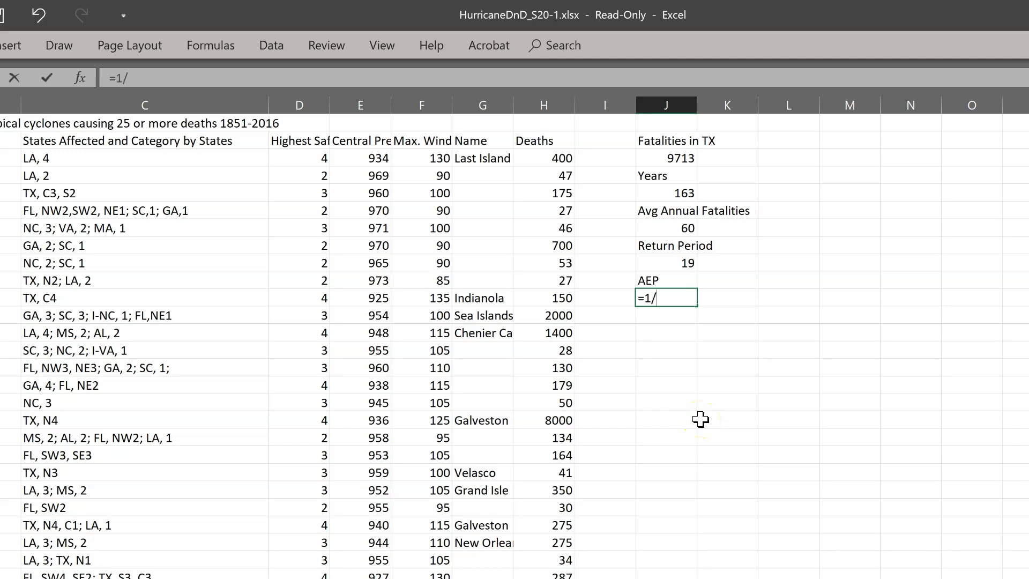
pyautogui.write('=1/')
pyautogui.click(685, 263)
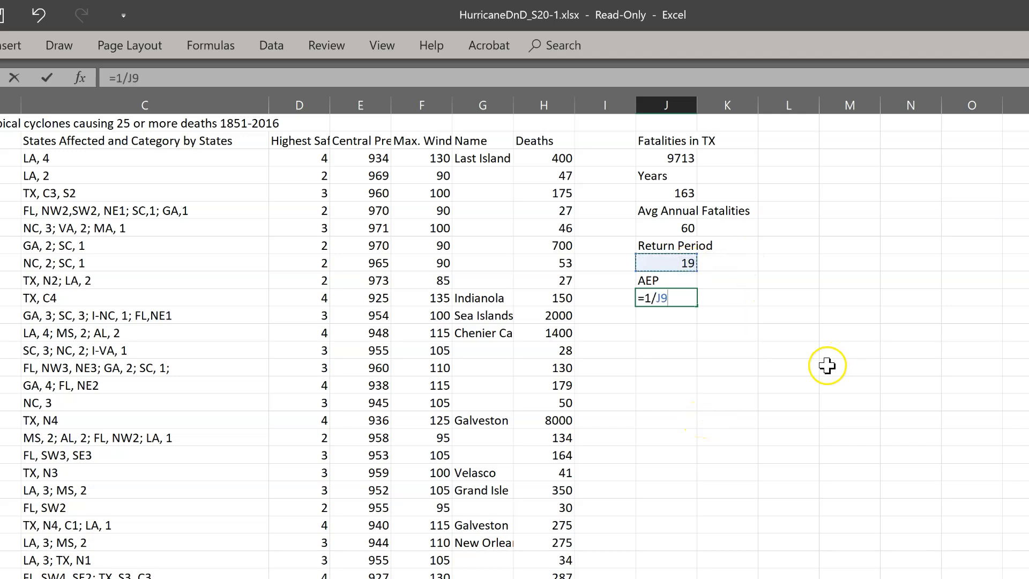
pyautogui.press('Return')
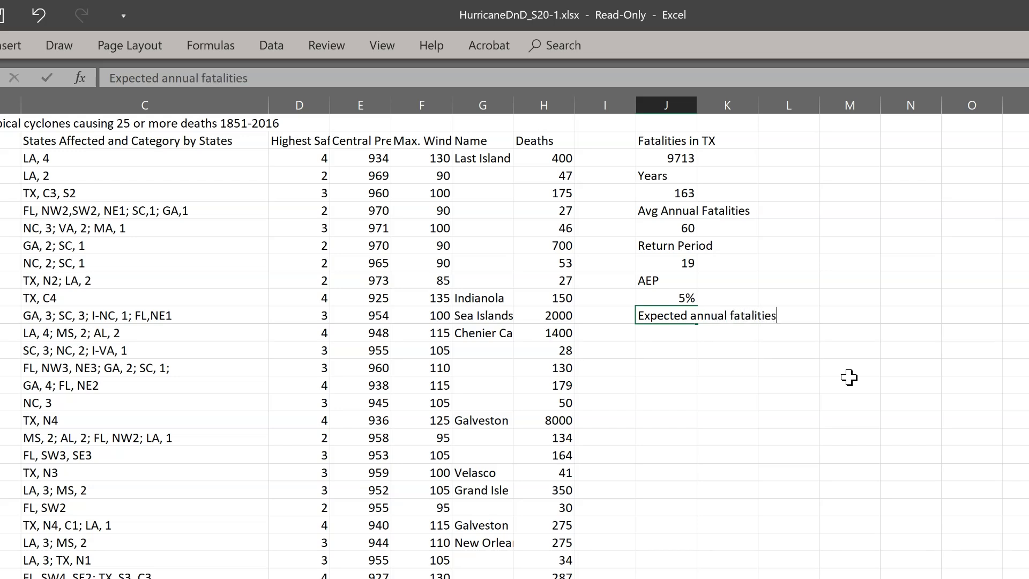
# Step: Label cell J12 "Expected annual fatalities" and calculate the value in J13 with =J7*J11
pyautogui.press('Return')
pyautogui.write('=')
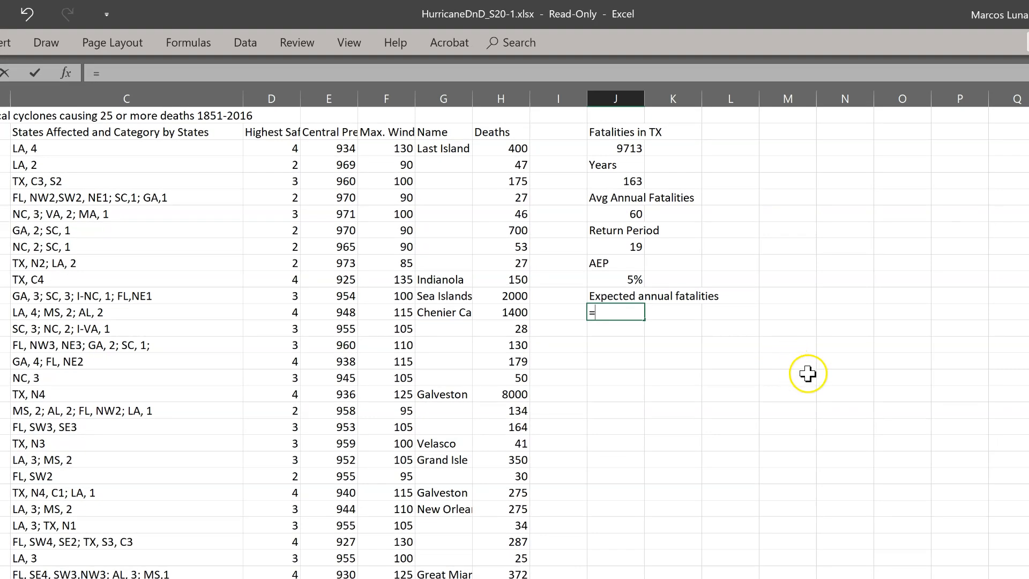
pyautogui.click(637, 214)
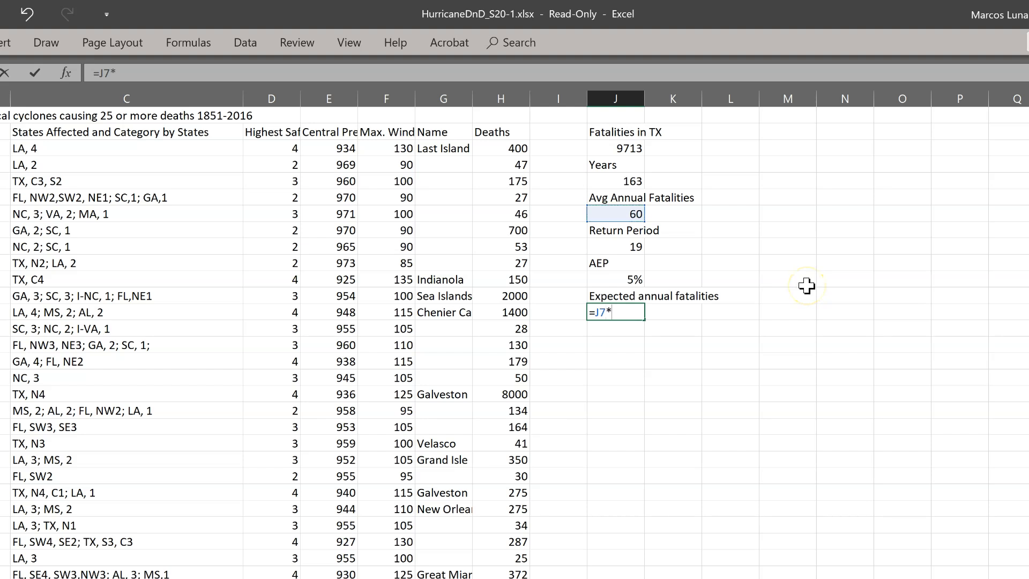
pyautogui.click(634, 277)
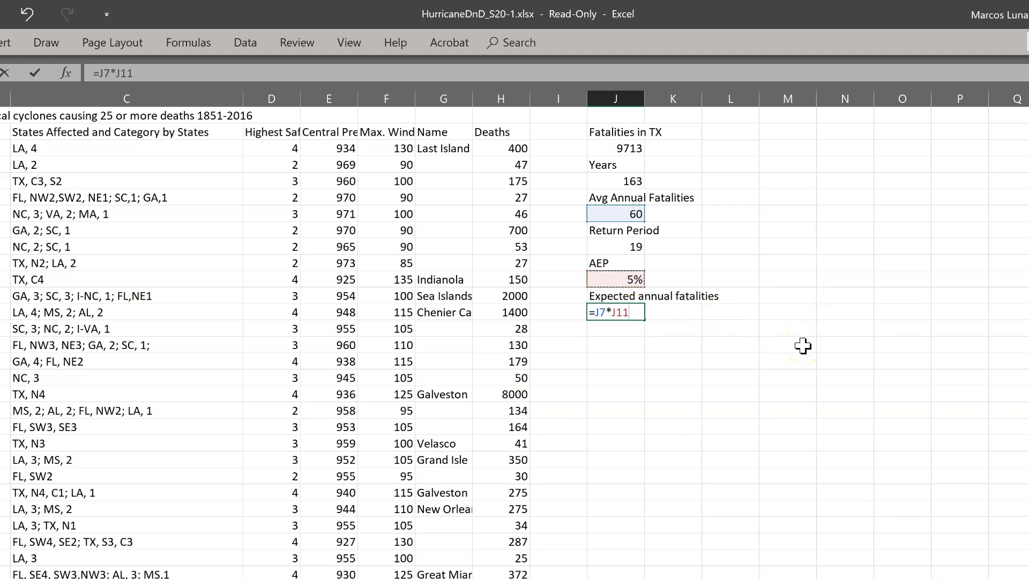
pyautogui.press('Return')
# Step: Review the expected annual fatalities in J13 against the average annual fatalities in J7 and the AEP in J11
pyautogui.click(621, 314)
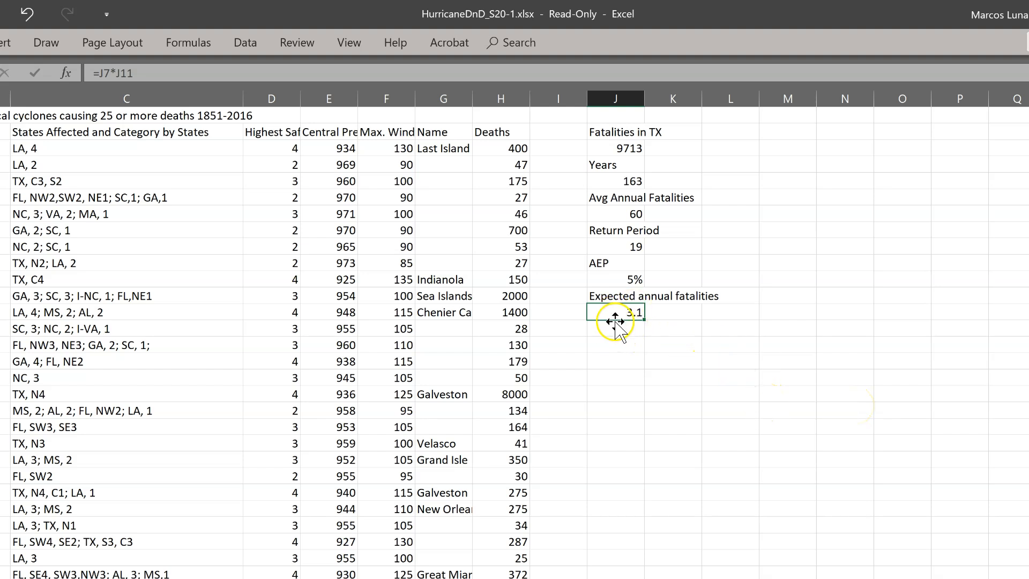
pyautogui.click(632, 210)
pyautogui.click(610, 308)
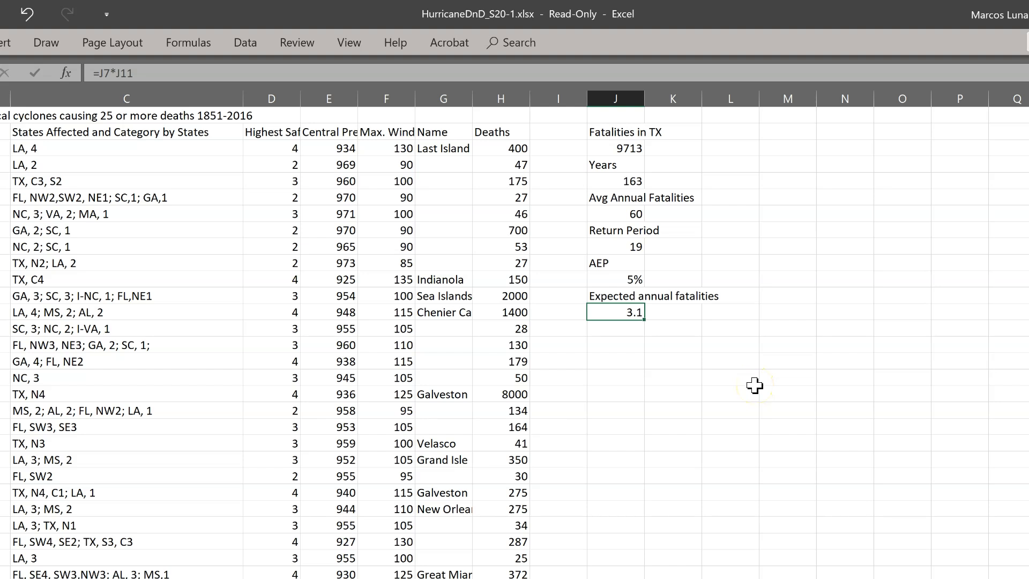
pyautogui.click(636, 281)
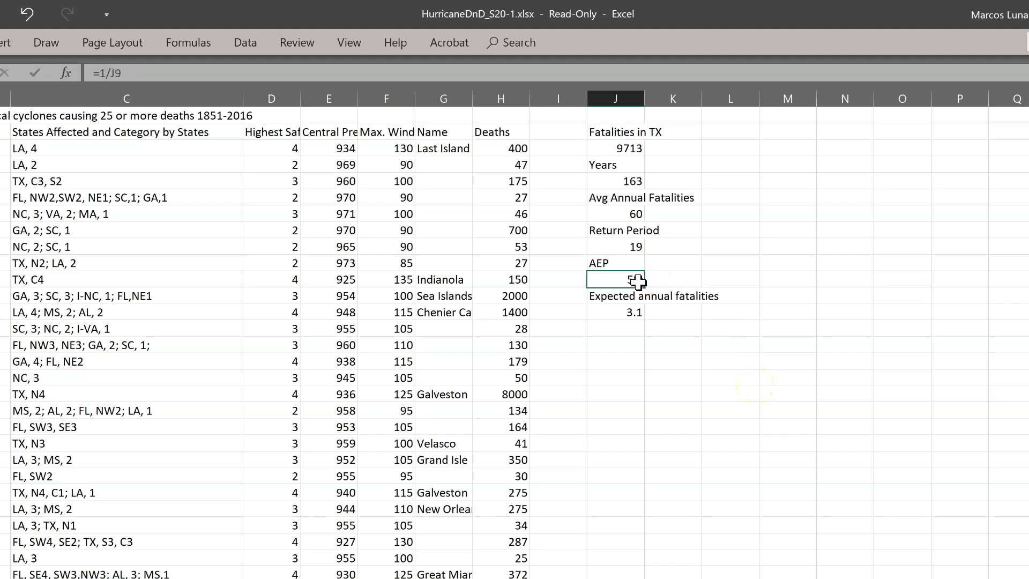
pyautogui.click(626, 312)
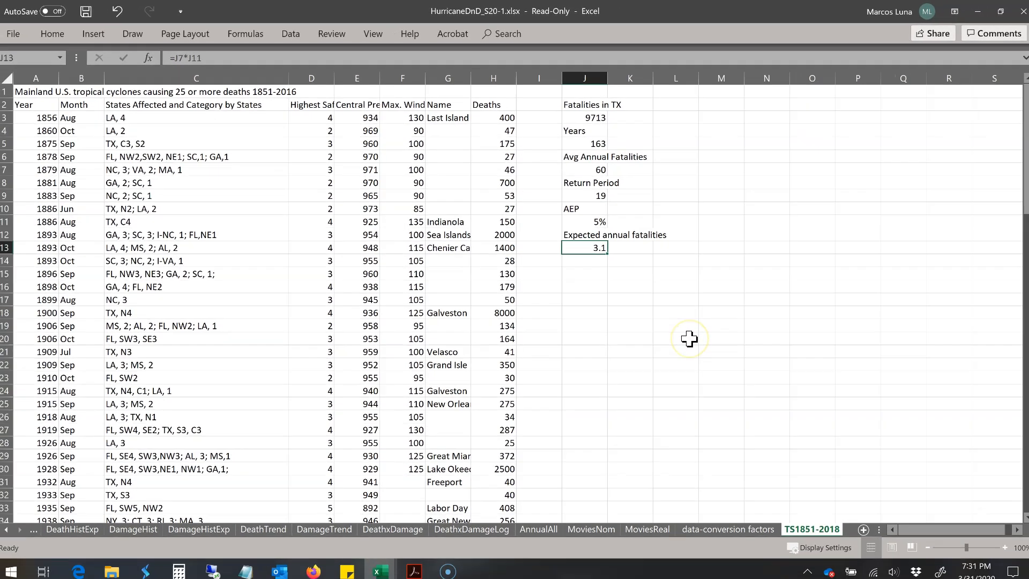
pyautogui.click(578, 247)
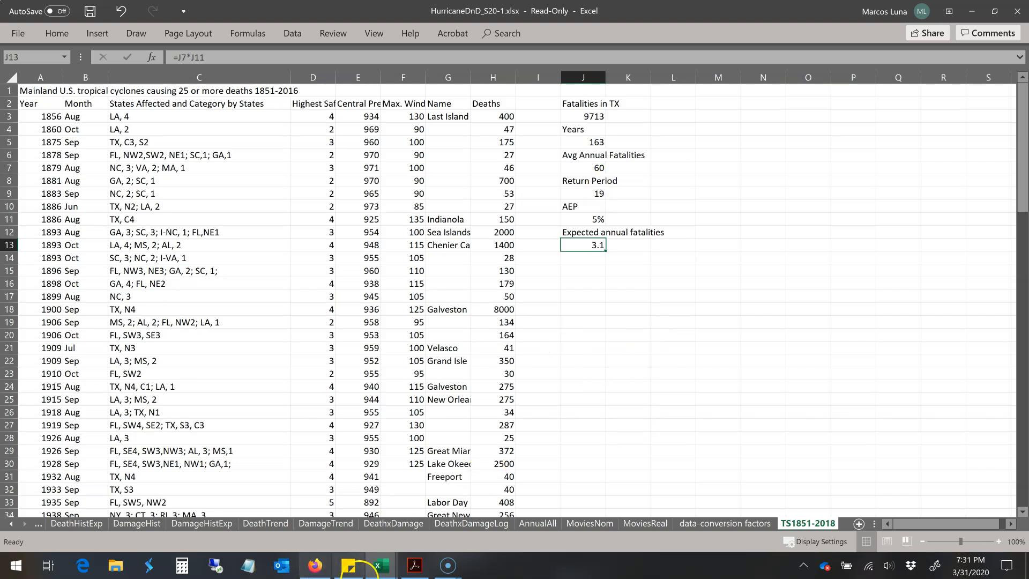
# Step: Recheck the hurricane return period map in Firefox, then go back to the HurricaneDnD_S20-1 workbook in Excel
pyautogui.click(316, 567)
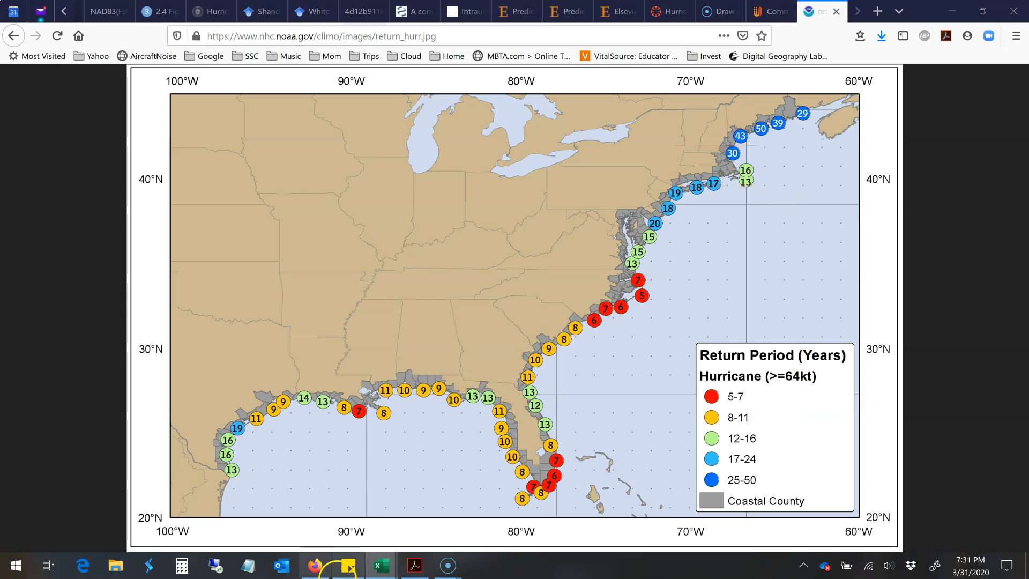
pyautogui.click(391, 566)
pyautogui.click(434, 477)
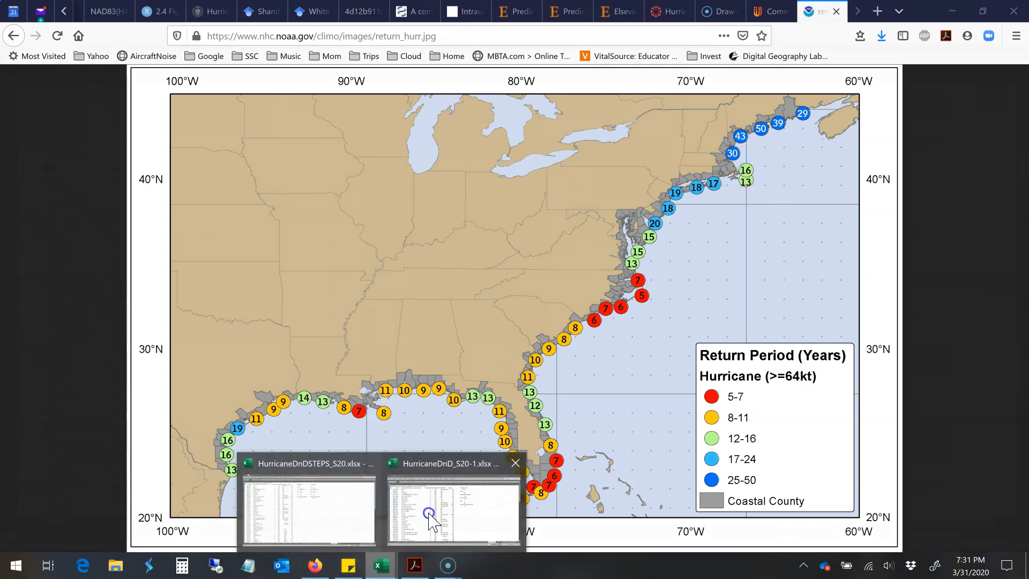